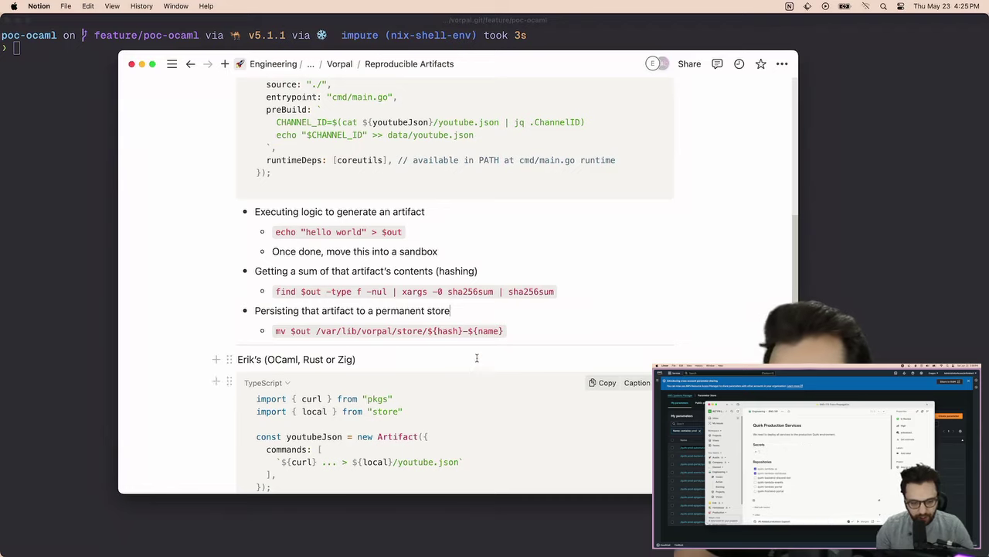
click(533, 330)
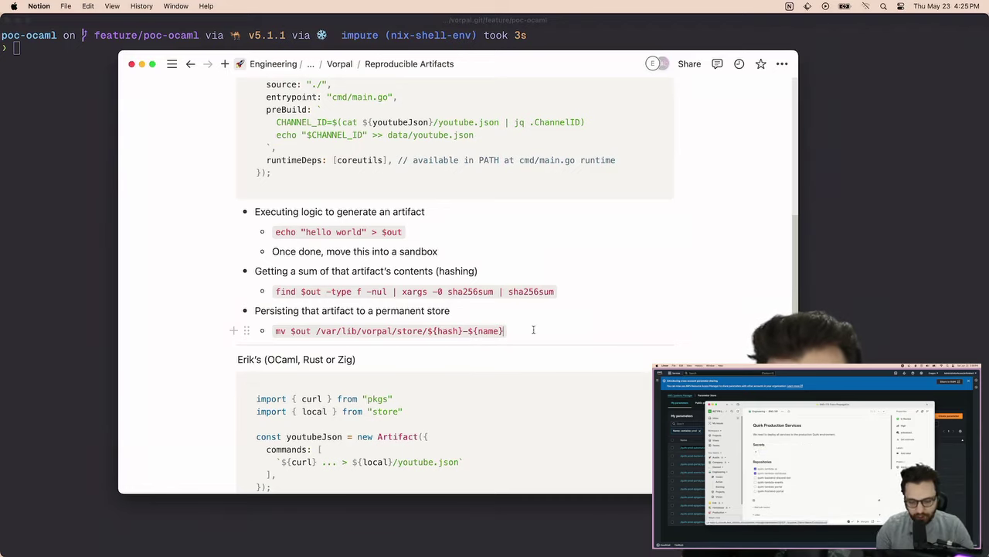
key(super+Tab)
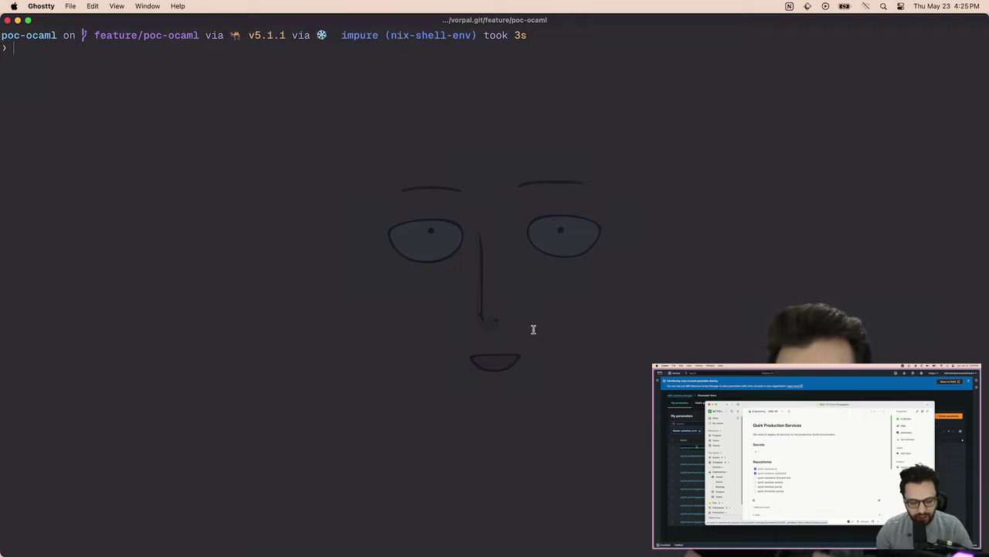
key(super+Tab)
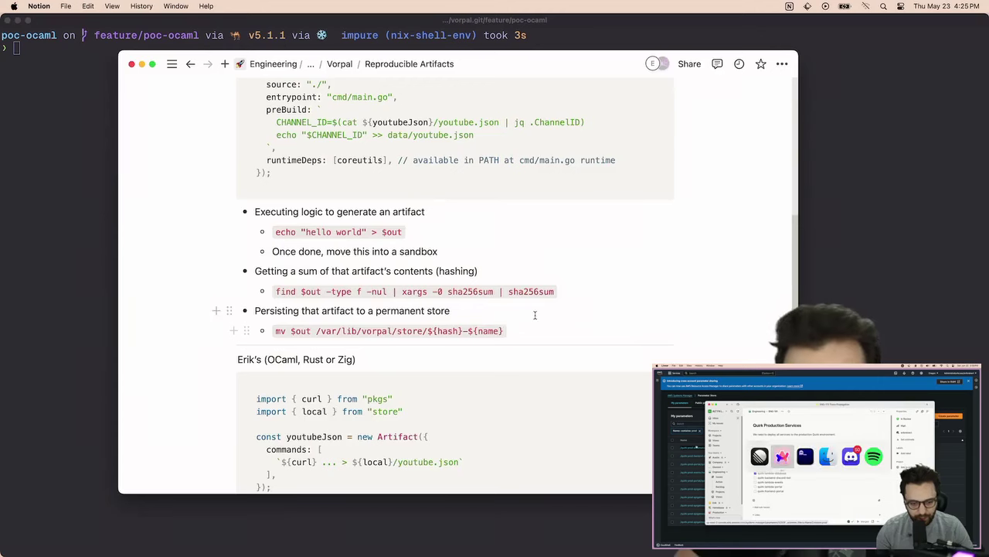
- Add an "Overview" heading directly beneath the "Reproducible Artifacts" page title
scroll(534, 325, up, 10)
click(548, 165)
key(Return)
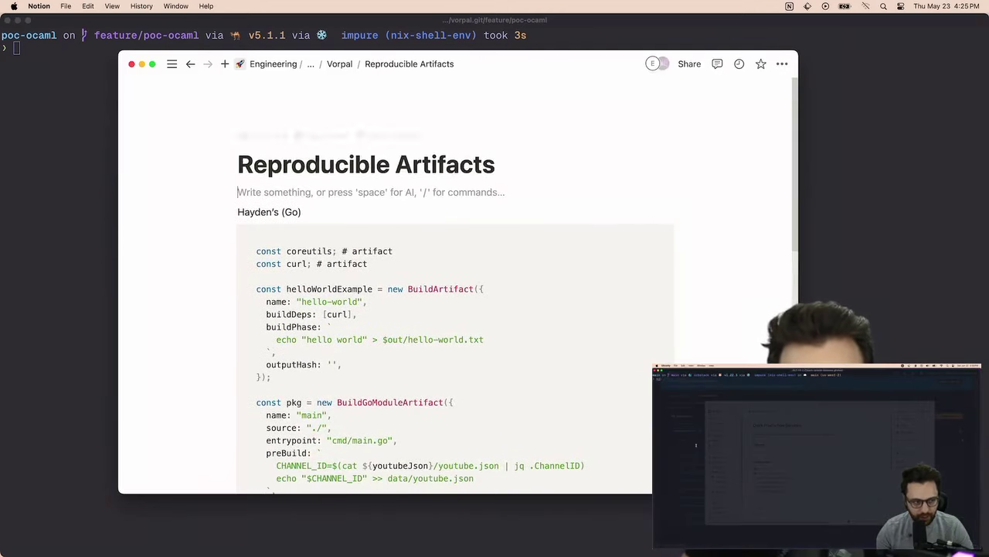
text(## Overview)
key(Return)
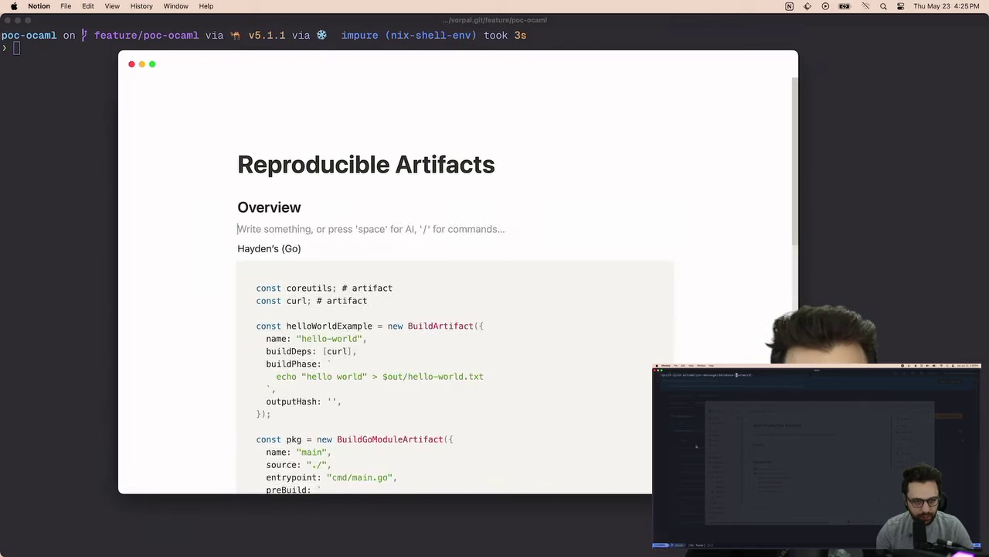
- Begin a bulleted list beneath the Overview heading with the item "Build system that creates reproducible artifacts"
text(- )
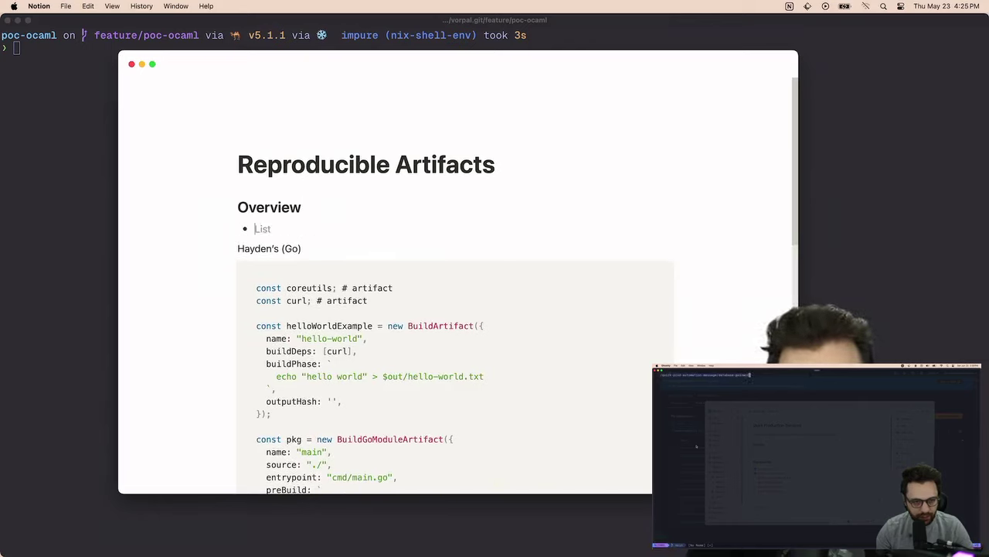
text(Build)
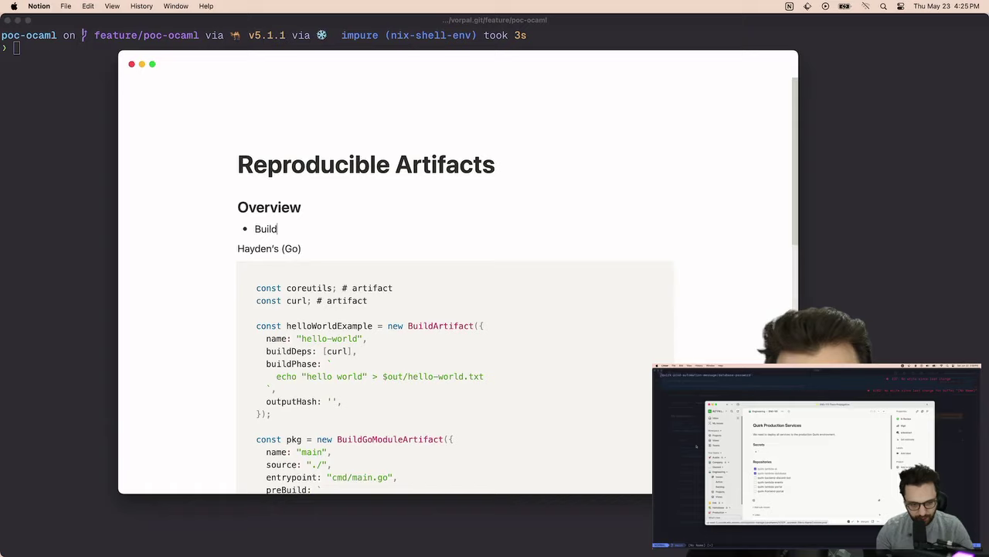
text( system that )
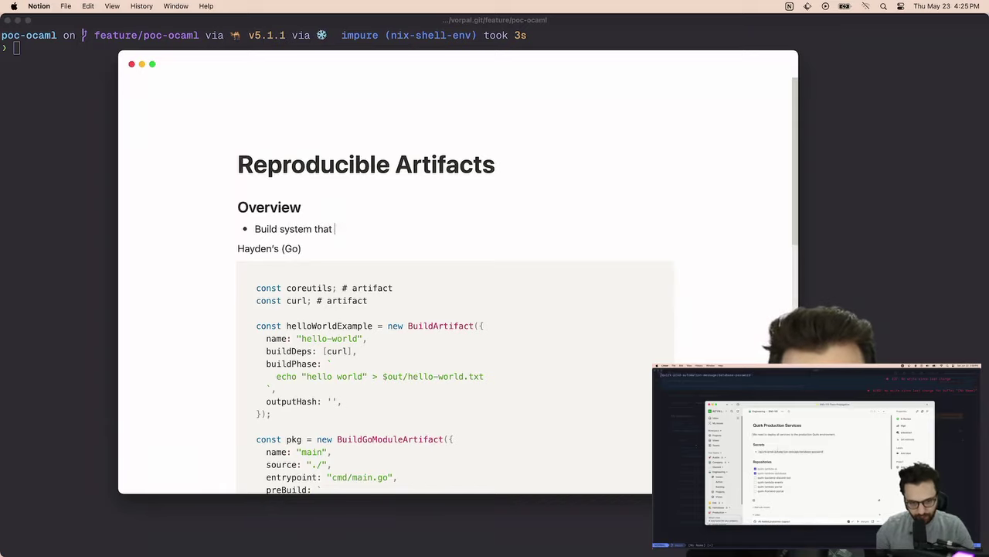
text(produces re)
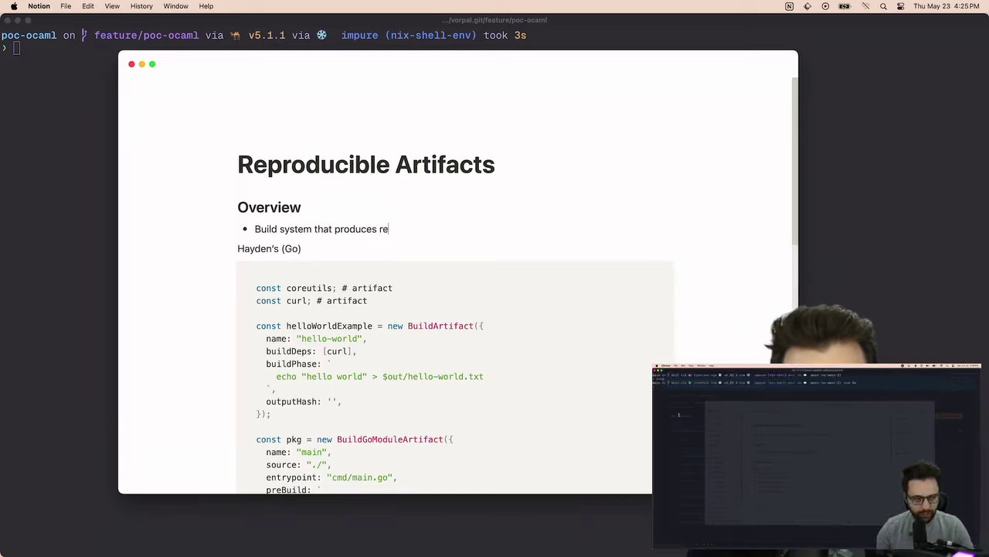
key(BackSpace)
key(BackSpace)
key(BackSpace)
key(BackSpace)
key(BackSpace)
key(BackSpace)
key(BackSpace)
key(BackSpace)
key(BackSpace)
key(BackSpace)
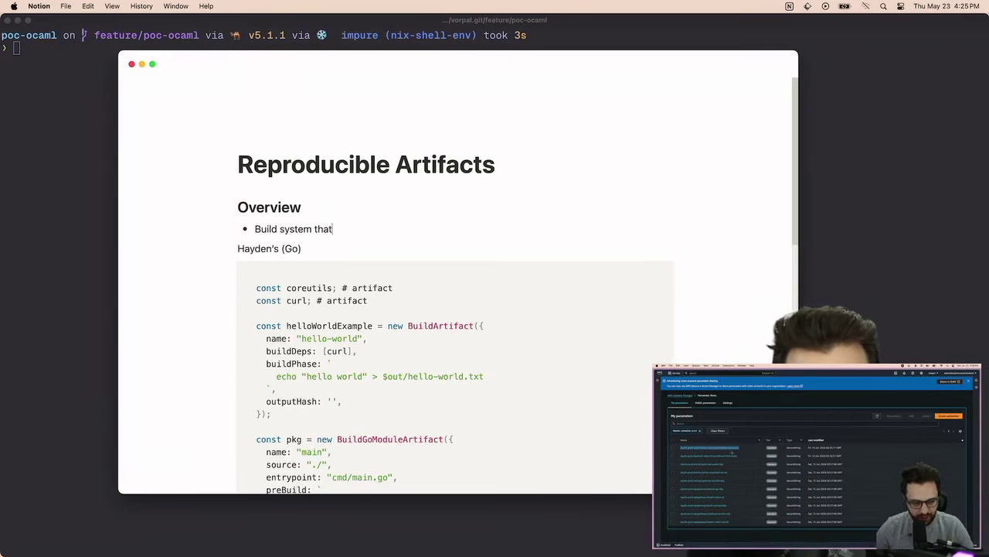
text(creates reprod)
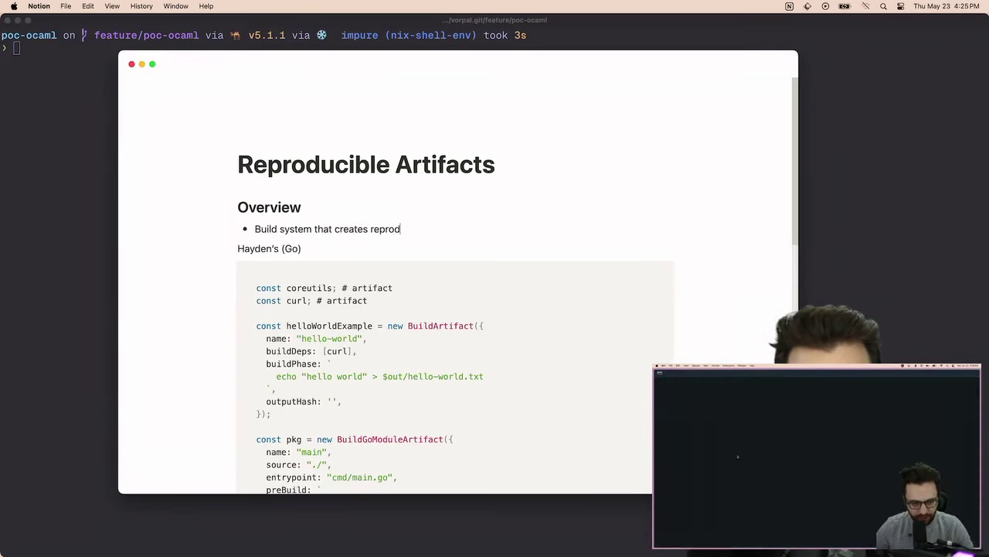
text(uciable)
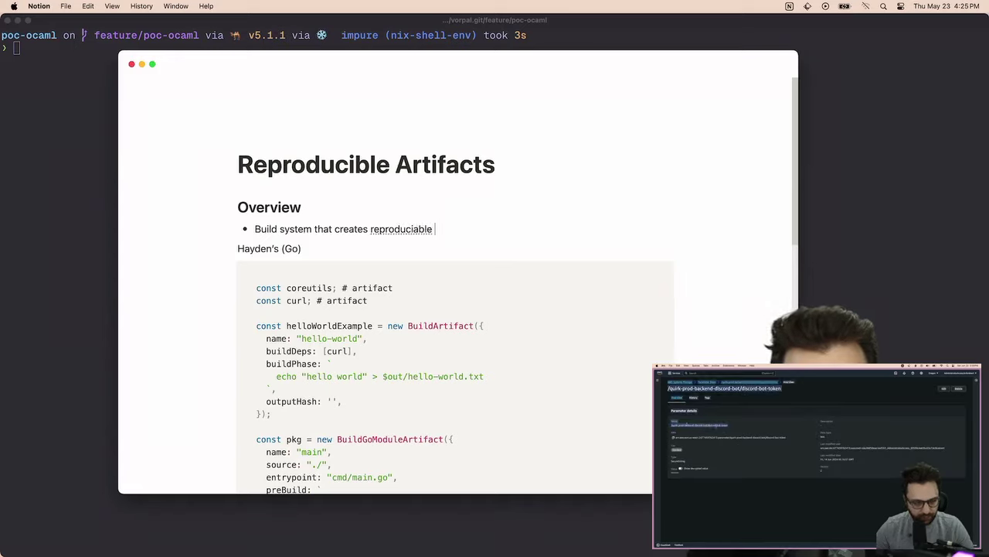
key(BackSpace)
key(BackSpace)
key(BackSpace)
key(BackSpace)
key(BackSpace)
text(ible artifacts)
- Add a second Overview bullet reading "Explore the “sandbox” approaches to those builds"
key(Return)
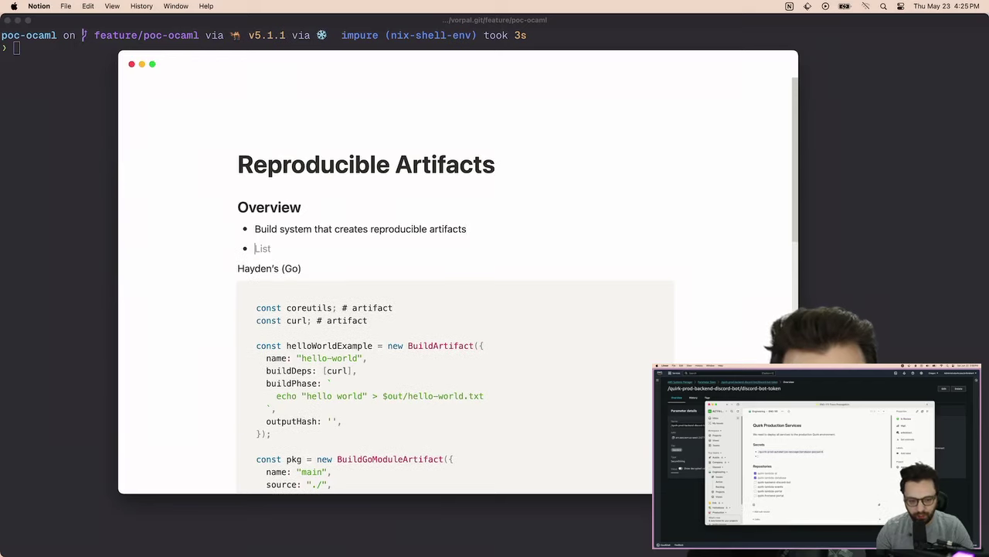
text(Exa)
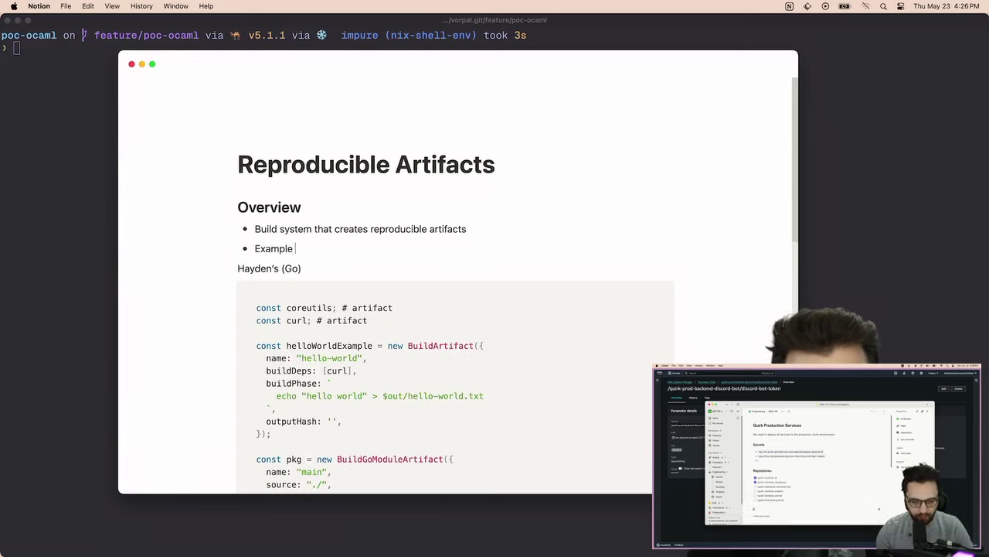
text(mple)
key(BackSpace)
key(BackSpace)
key(BackSpace)
key(BackSpace)
key(BackSpace)
text(plor)
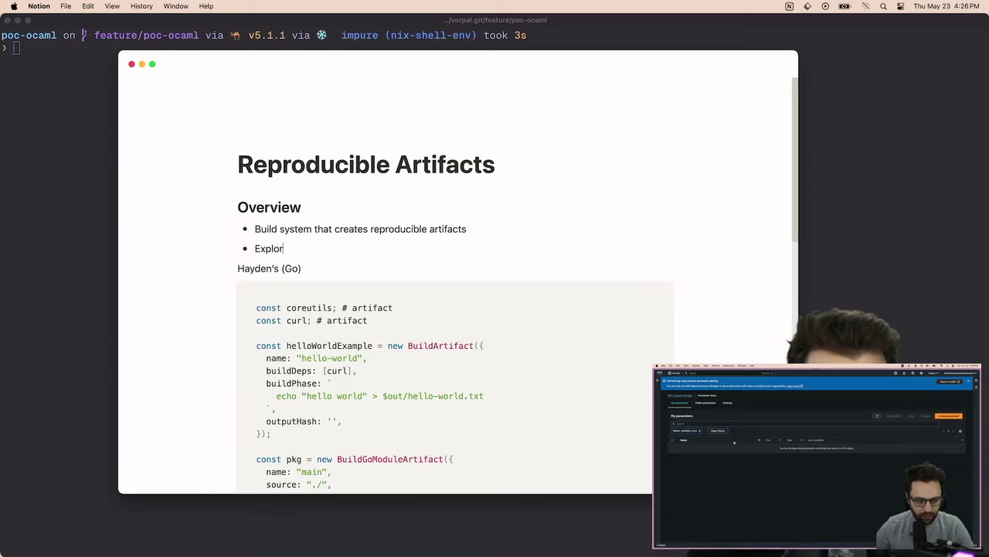
text(e the )
text("sandbo)
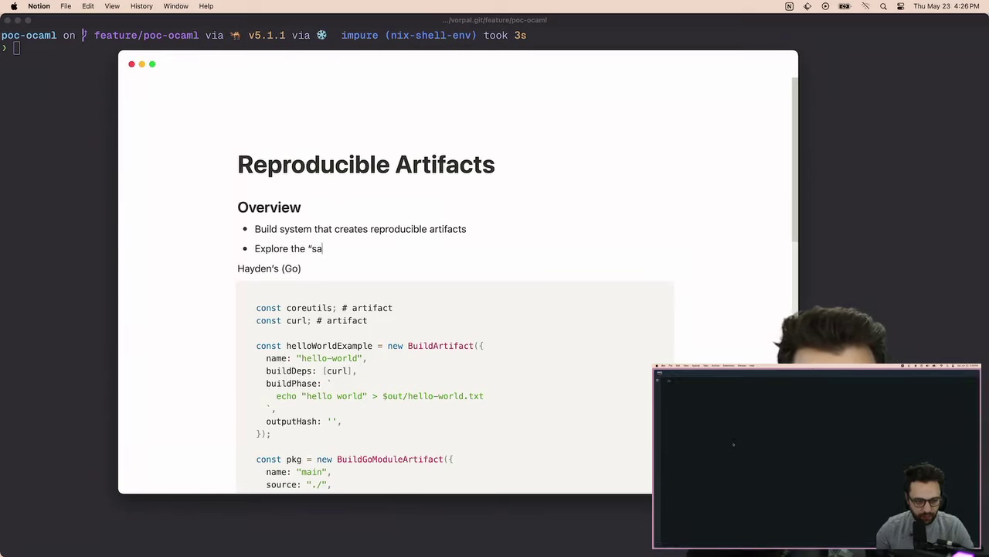
text(x" approch)
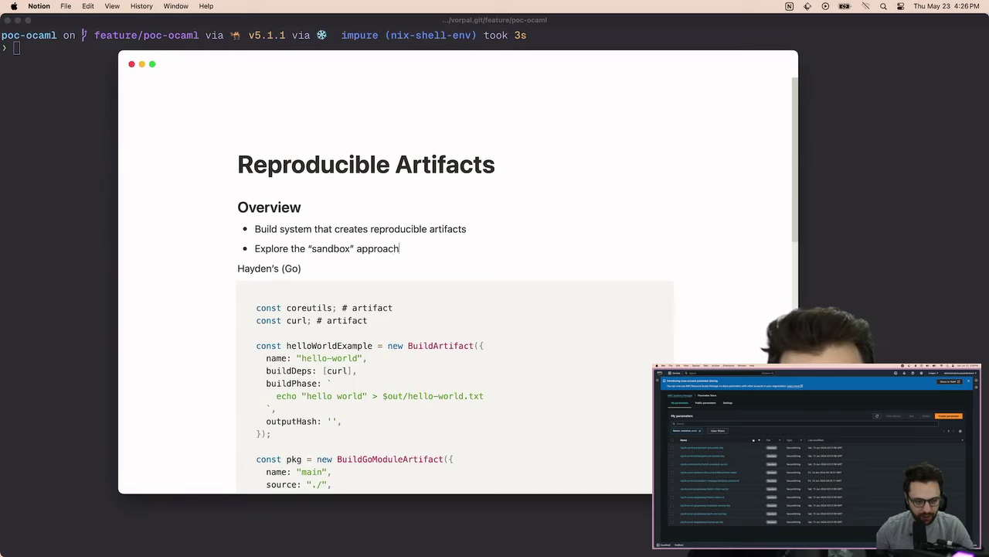
text(e)
key(BackSpace)
key(BackSpace)
key(BackSpace)
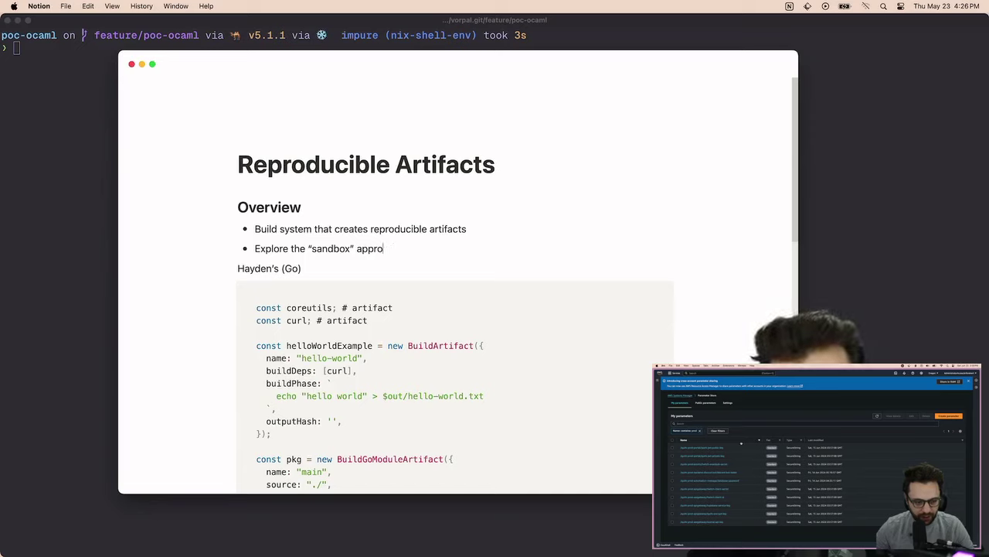
text(aches to th)
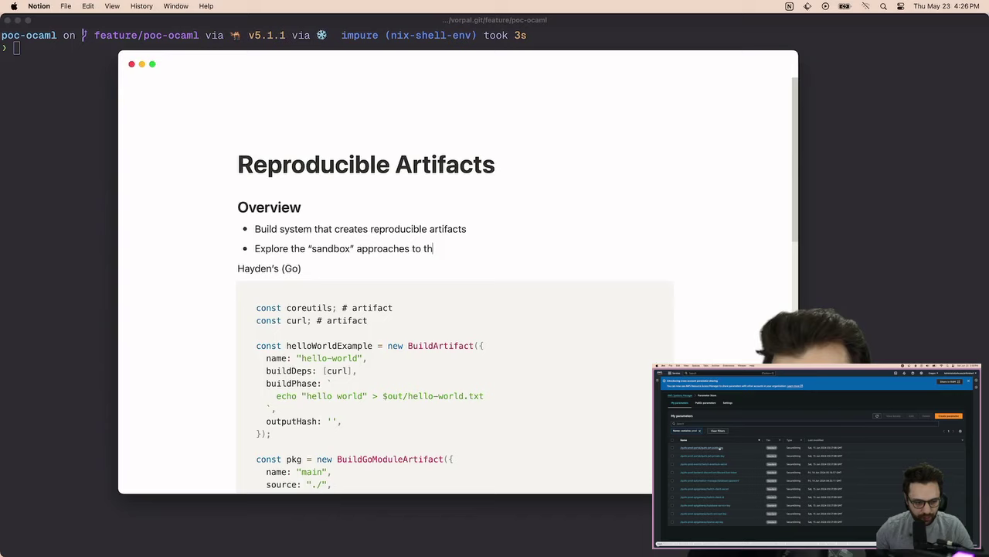
text(ose builds)
- Add a third Overview bullet reading "Explore “infrastructure” definitions with the build artifacts"
key(Return)
text(Exam)
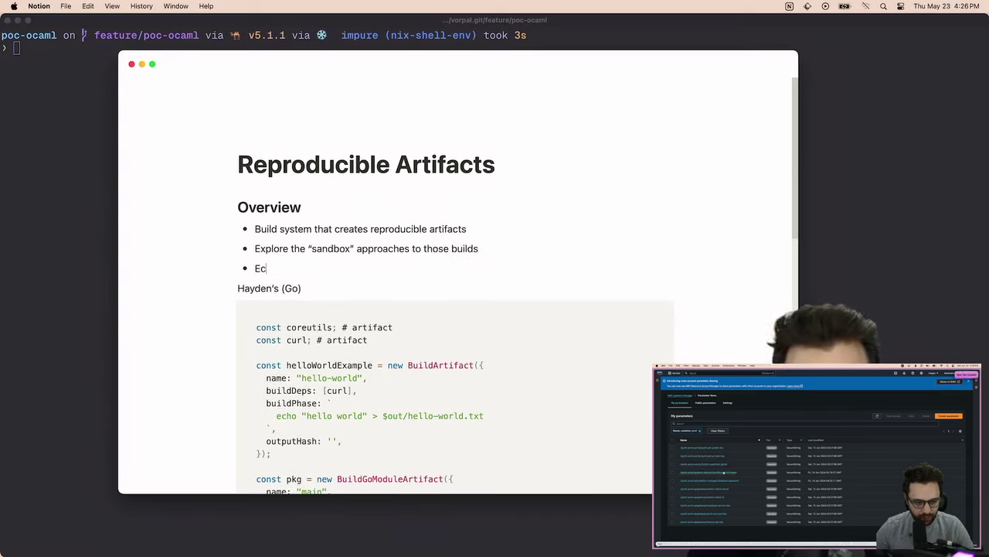
text(pl)
key(BackSpace)
key(BackSpace)
key(BackSpace)
key(BackSpace)
text(plo)
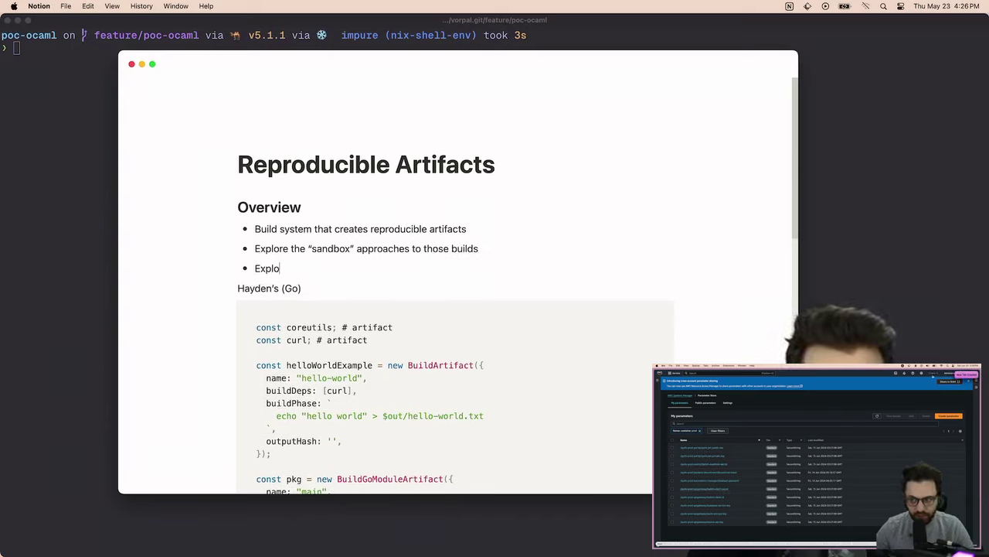
text(re "deplo)
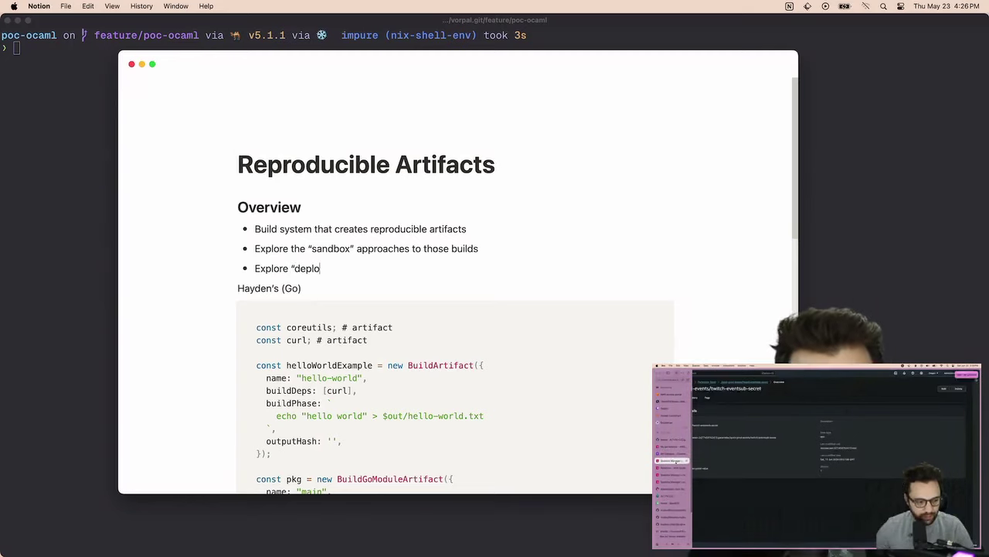
key(BackSpace)
key(BackSpace)
key(BackSpace)
key(BackSpace)
key(BackSpace)
text(infra)
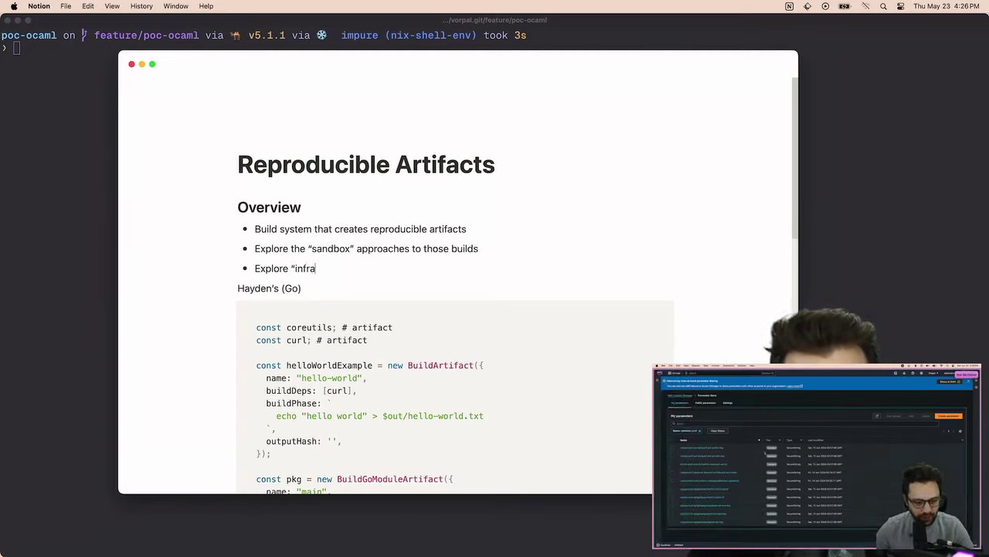
text(struc)
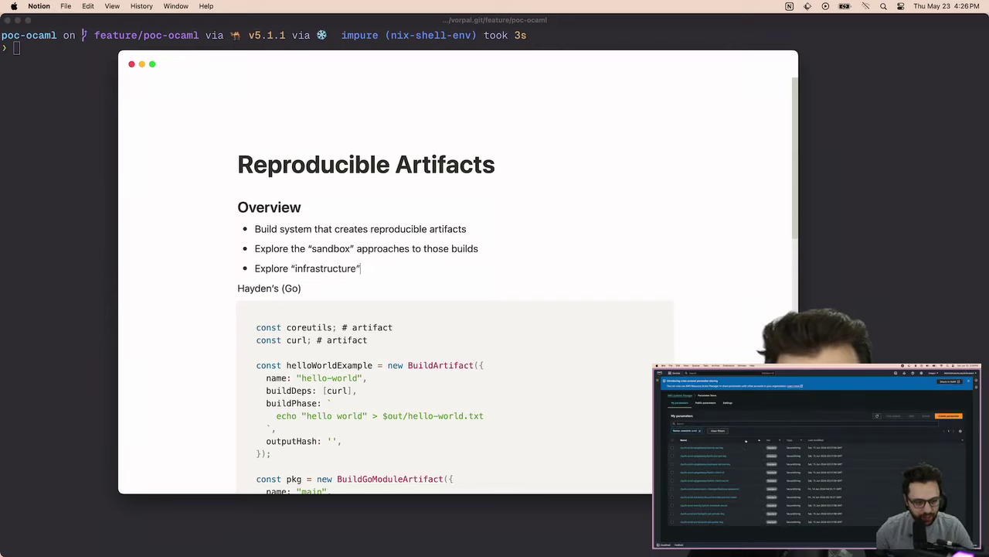
text(ture" defini)
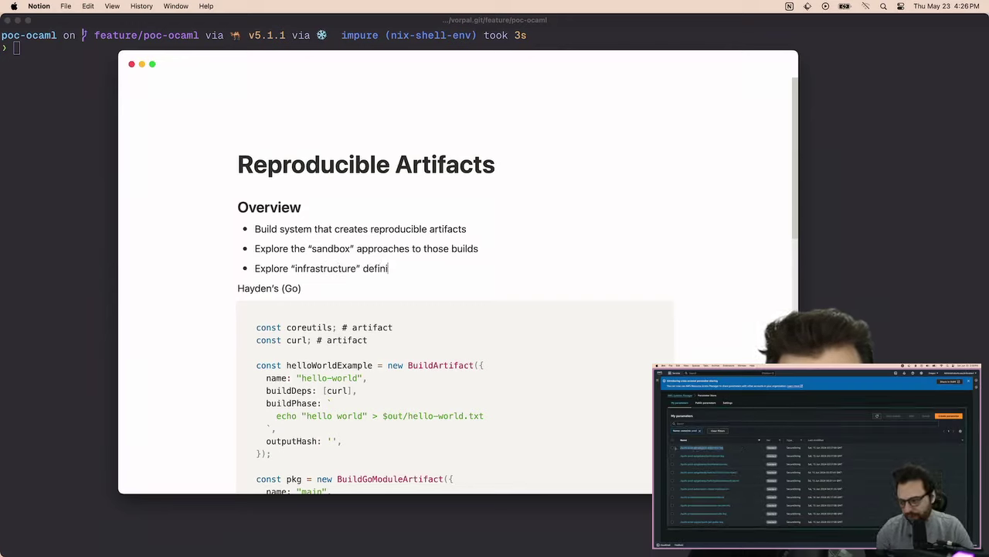
text(tions with tyh)
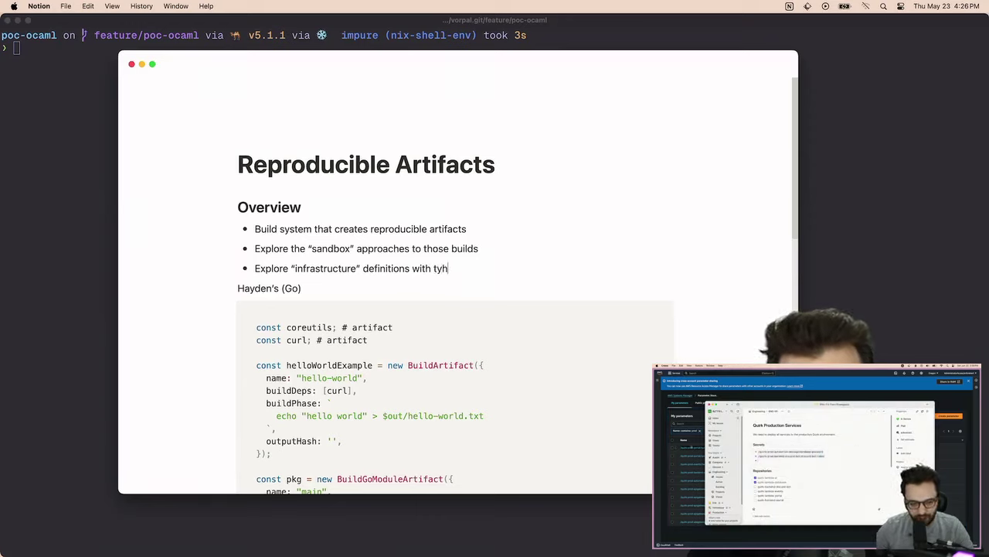
key(BackSpace)
key(BackSpace)
text(he build artifacts)
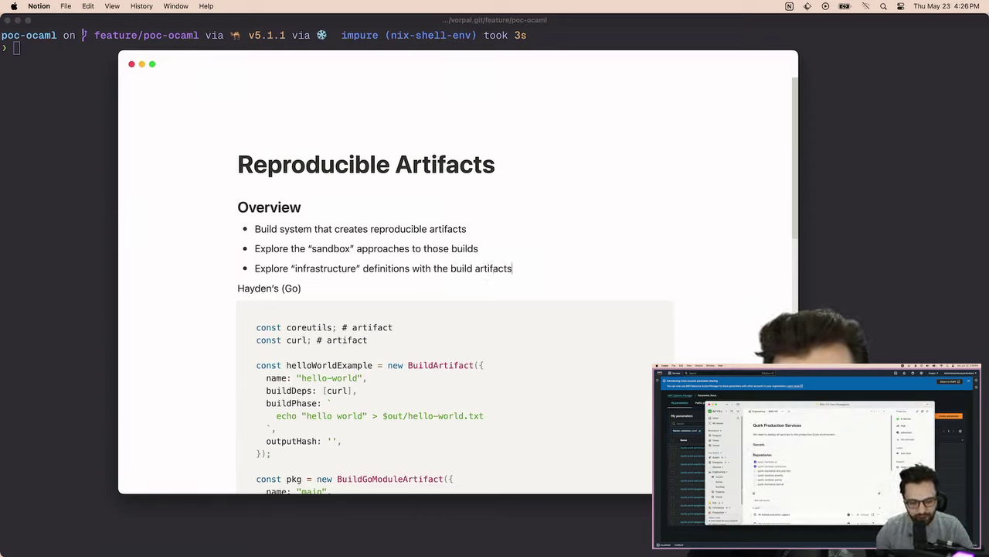
- Add a fourth Overview bullet reading "Explore “deployment” definitions with the infrastructure and build artifacts"
key(Return)
text(Exampl)
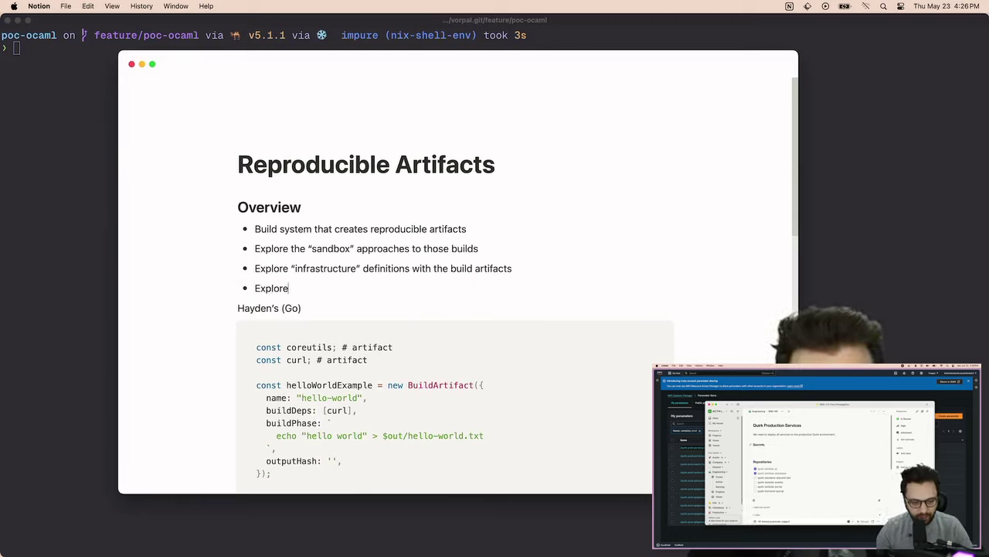
text( ")
text(deployment" definitions with the infrastr)
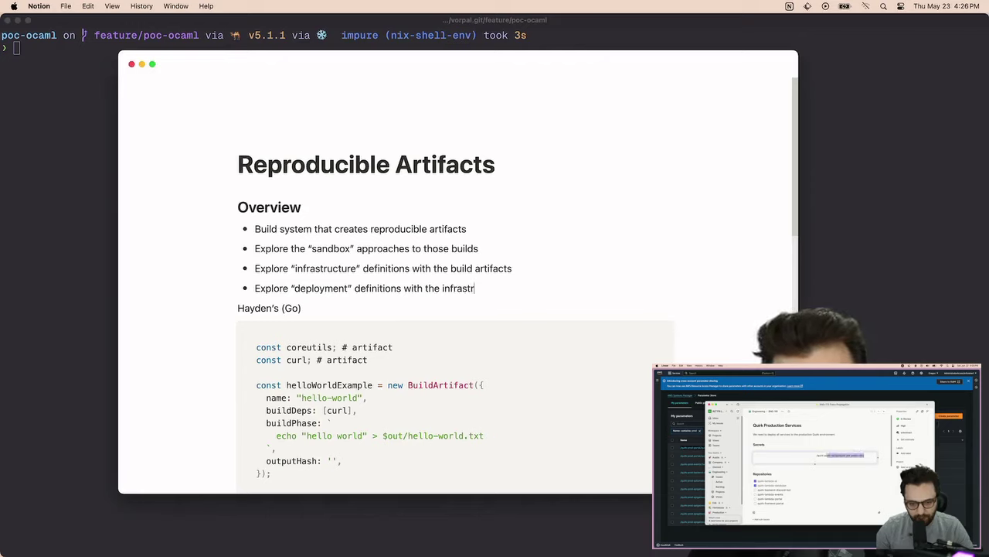
text(e and bui)
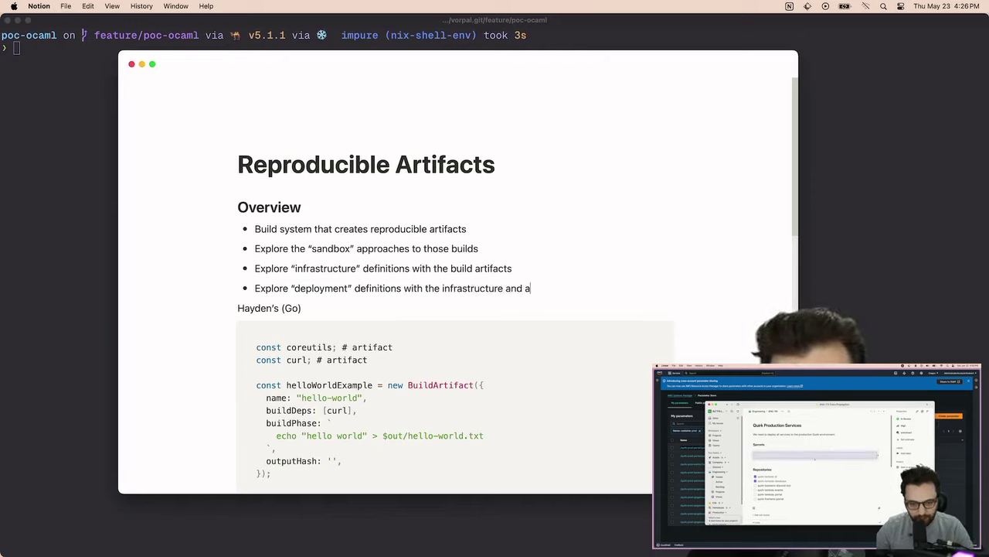
text(ld artifacts)
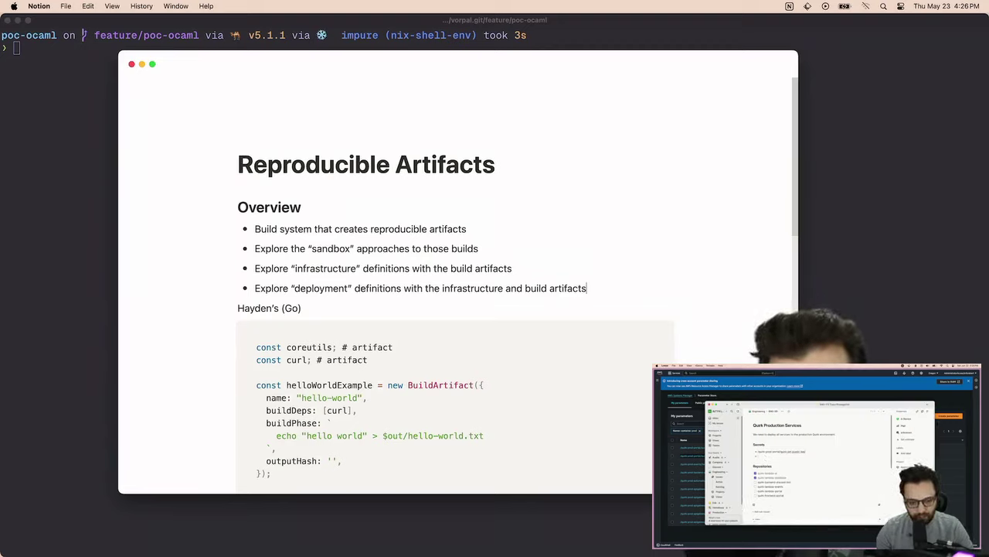
- Add an Overview bullet reading "Explore “development” definitions with the builds" and place it directly below the “sandbox” bullet
key(Return)
text(Exampl)
key(BackSpace)
key(BackSpace)
key(BackSpace)
key(BackSpace)
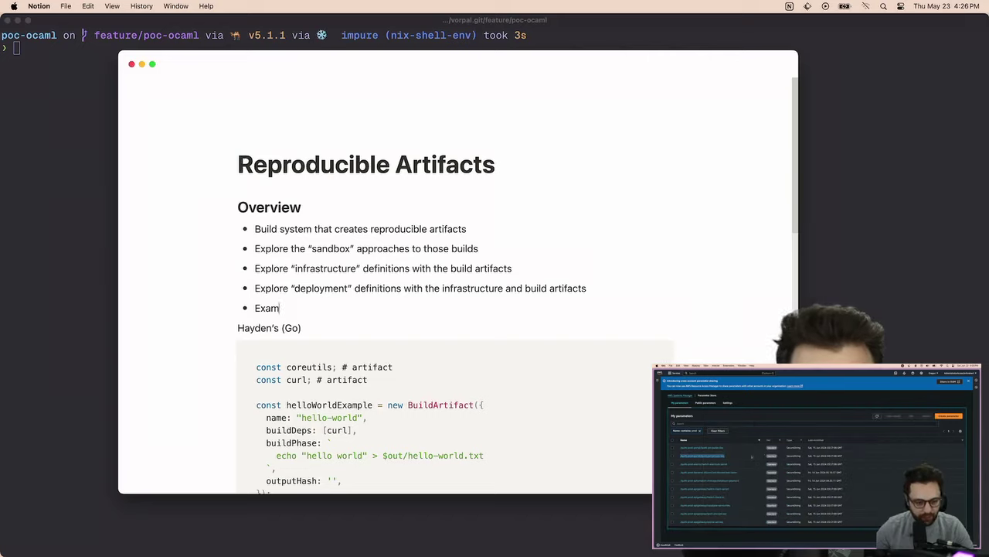
text(plore “develop)
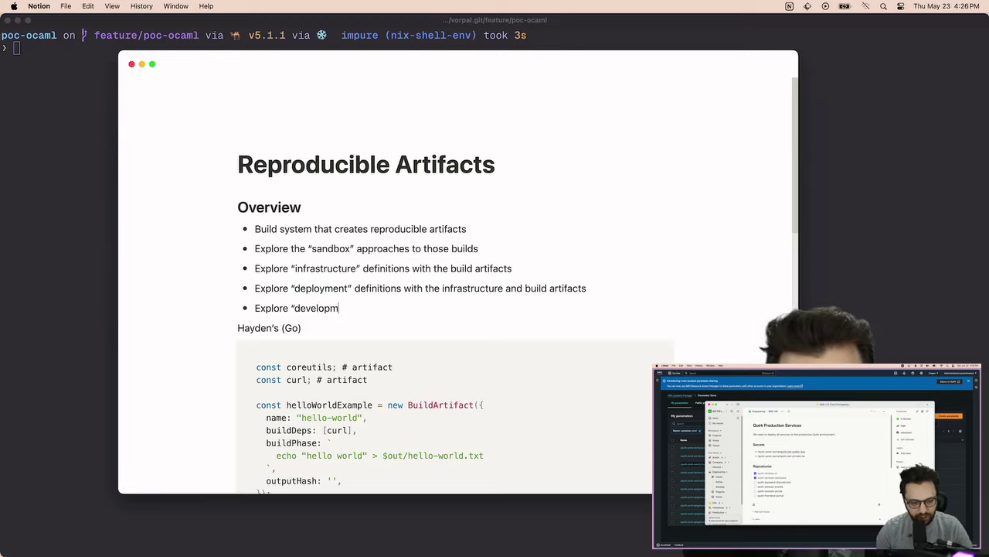
text(ment” definiti)
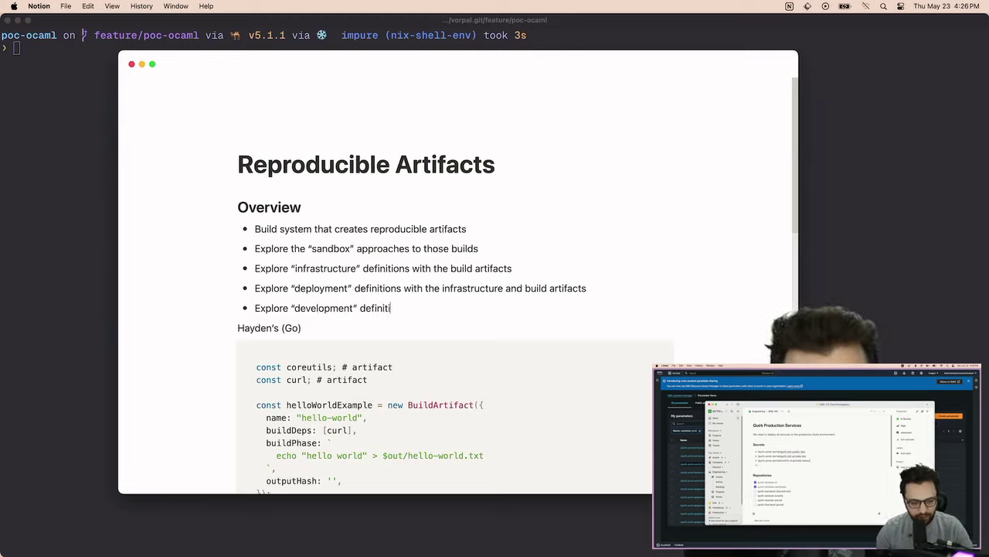
text(ons with the build)
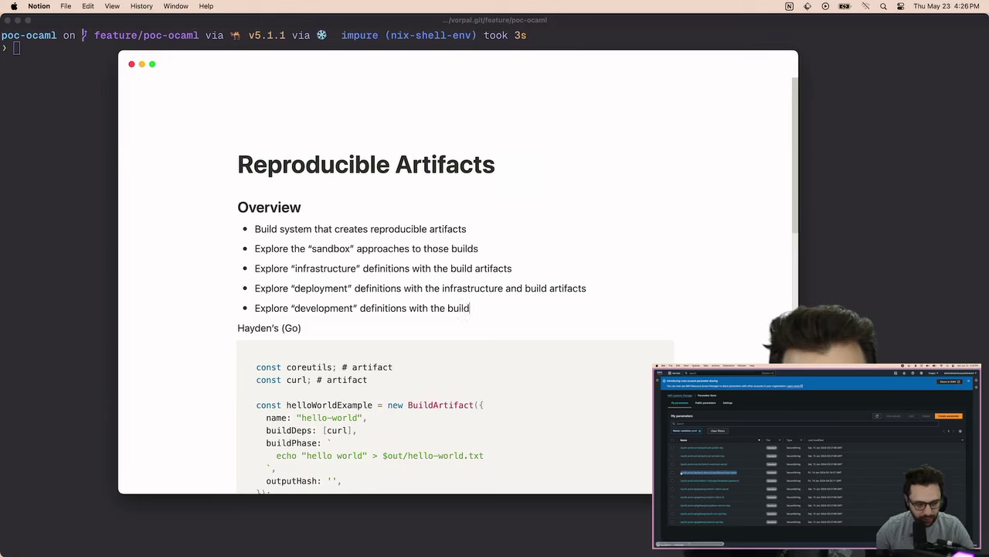
text(s)
drag(234, 307, 243, 259)
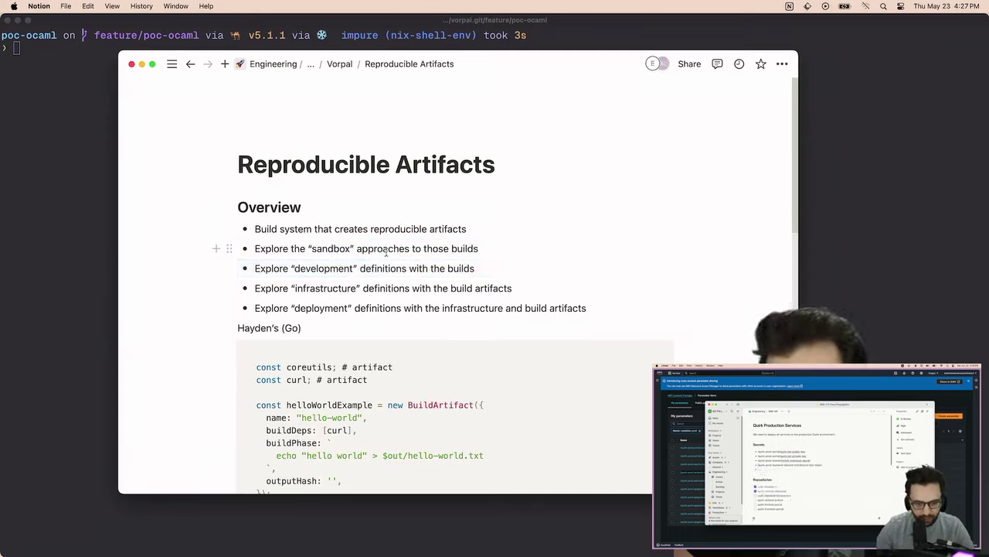
click(386, 251)
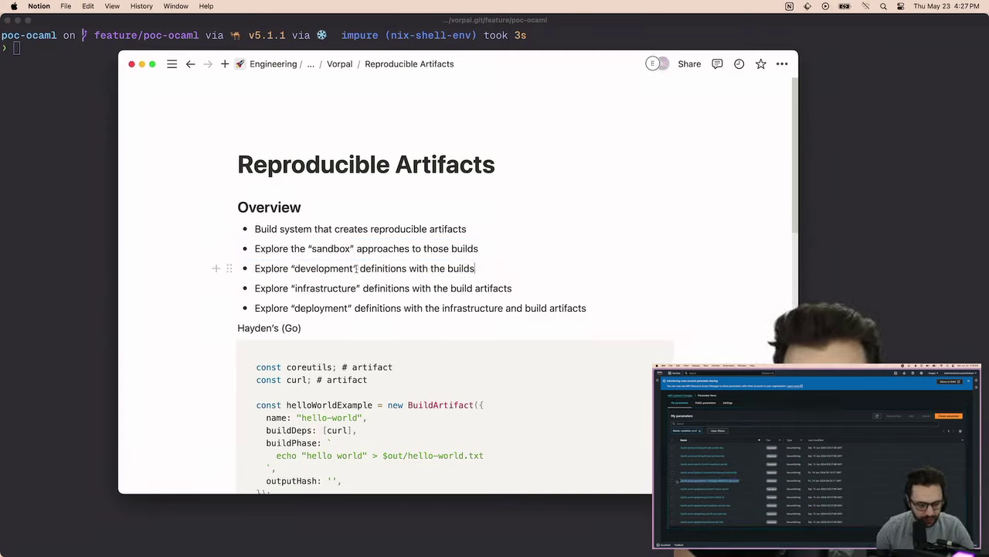
double_click(381, 268)
double_click(304, 288)
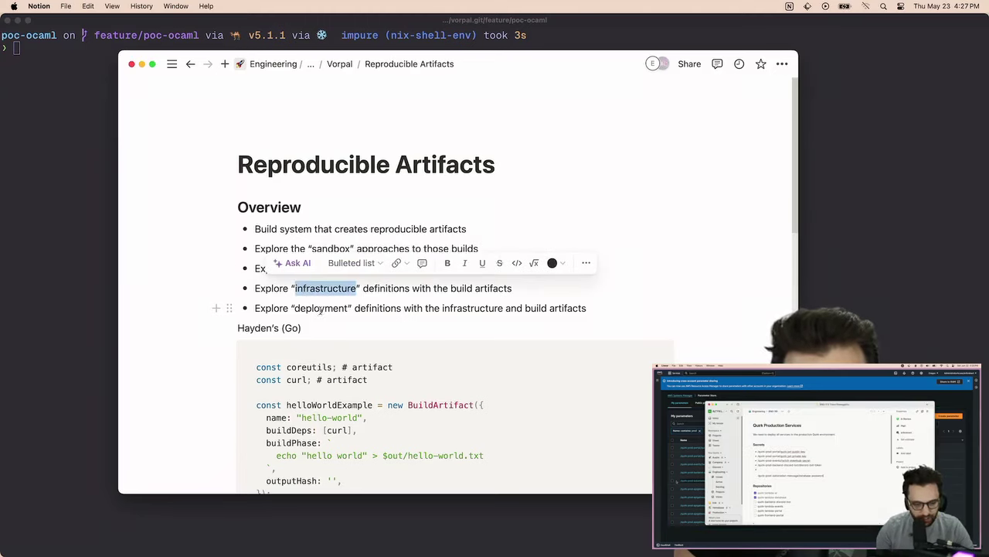
double_click(331, 308)
drag(600, 306, 506, 236)
- Reword the first Overview bullet to "Build system that maintains the entire supply chain"
click(306, 229)
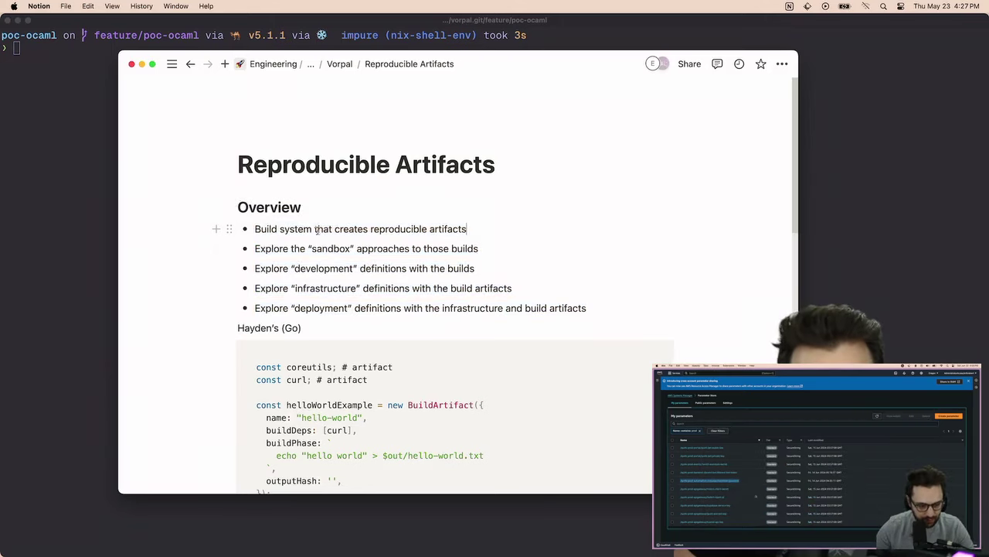
drag(316, 230, 484, 229)
text(that)
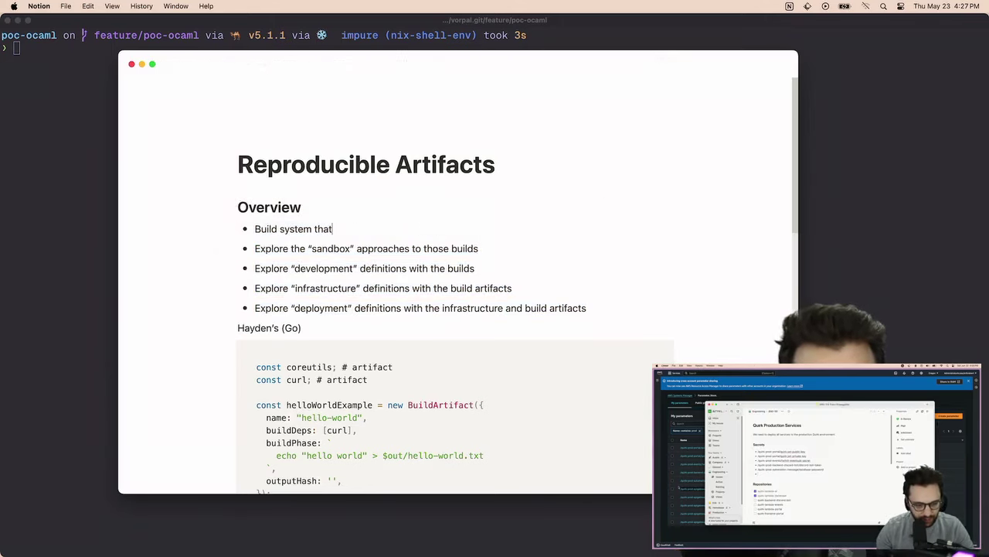
text( maintains the en)
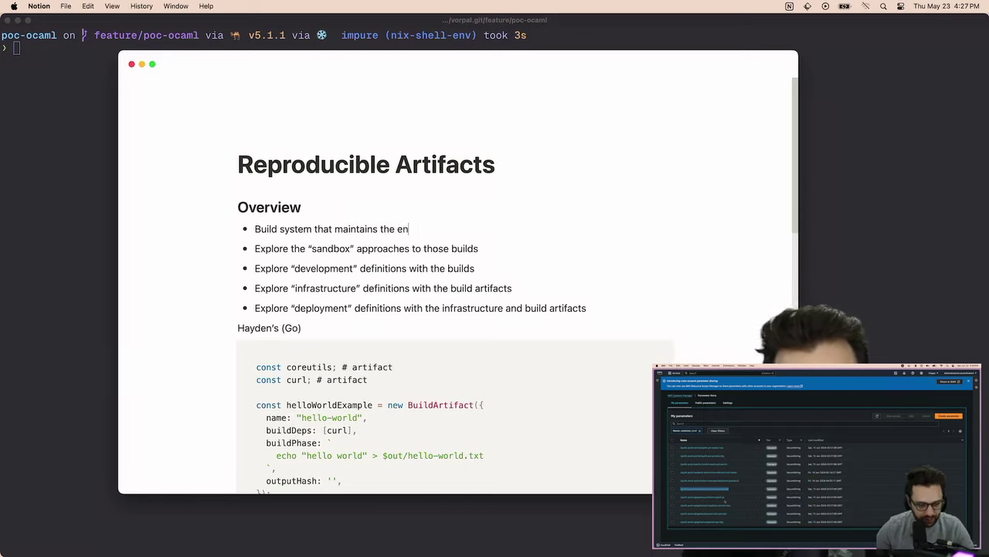
text(tire)
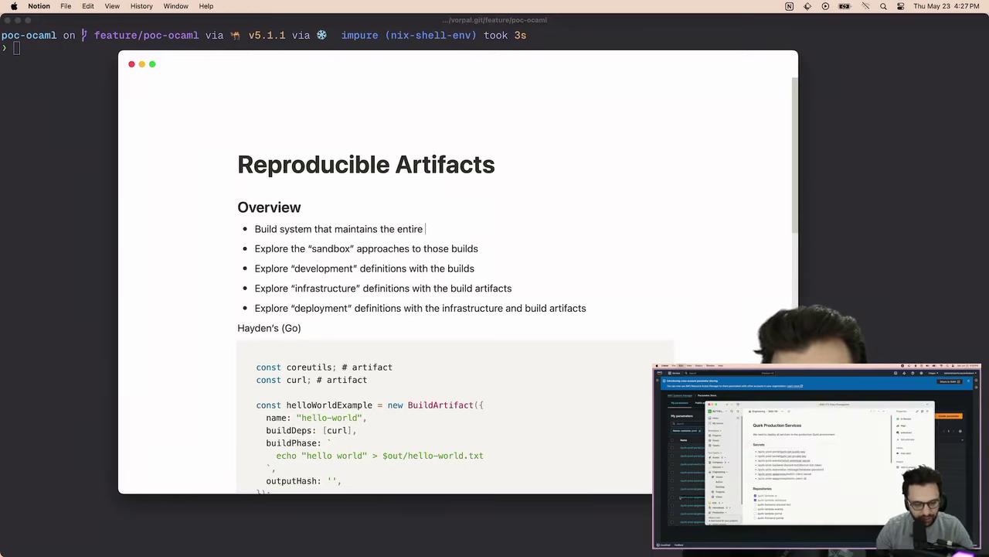
text( supply)
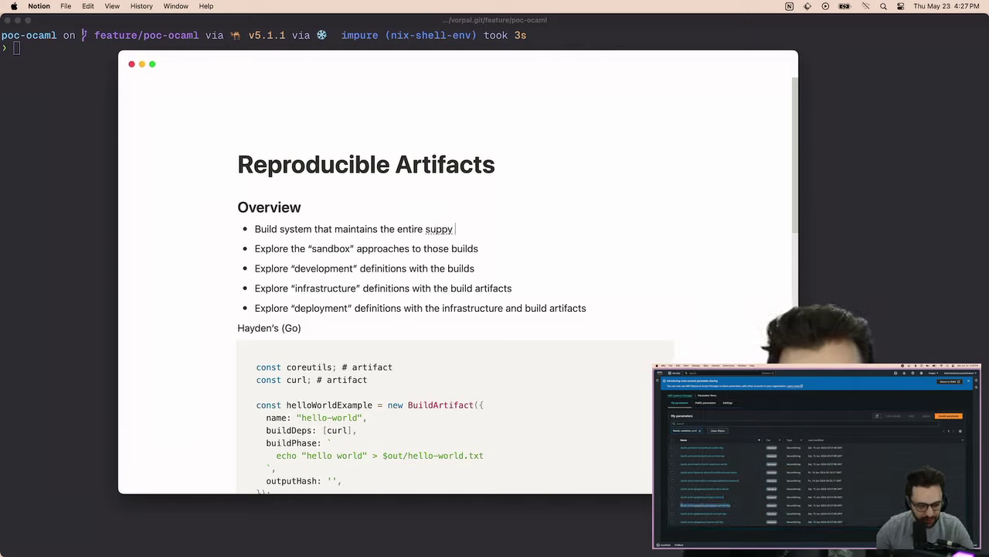
text( chain)
- Turn the supply chain bullet into a plain paragraph that ends with a colon, introducing the list
key(super+Left)
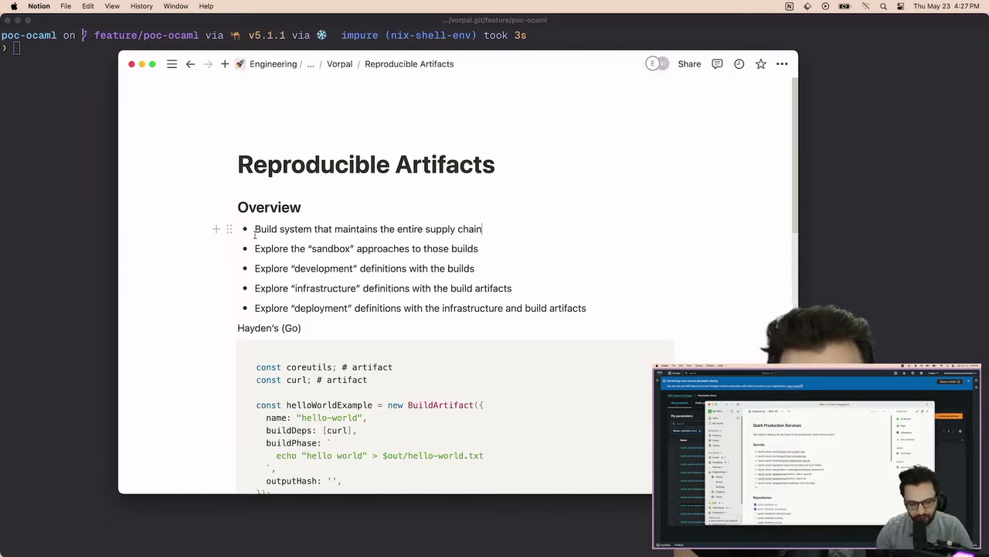
key(BackSpace)
text(:)
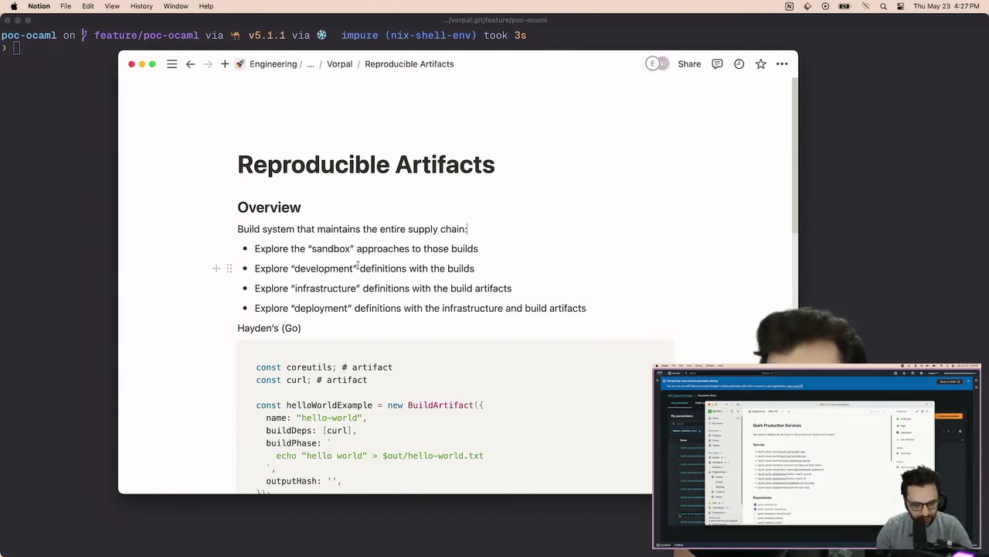
- Switch to the stream chat in Arc and open the porter.sh link posted by a viewer
key(super+h)
key(super+Tab)
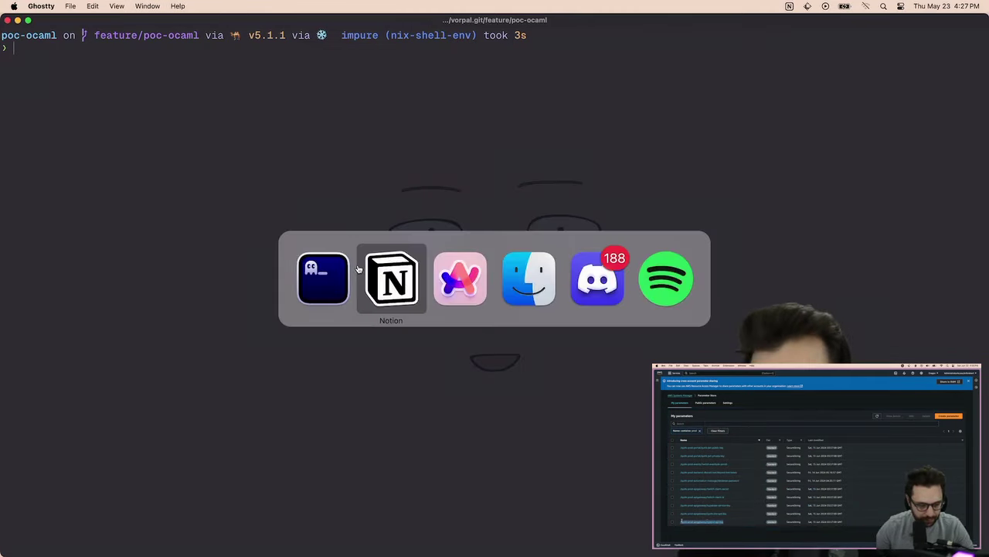
key(super+Tab)
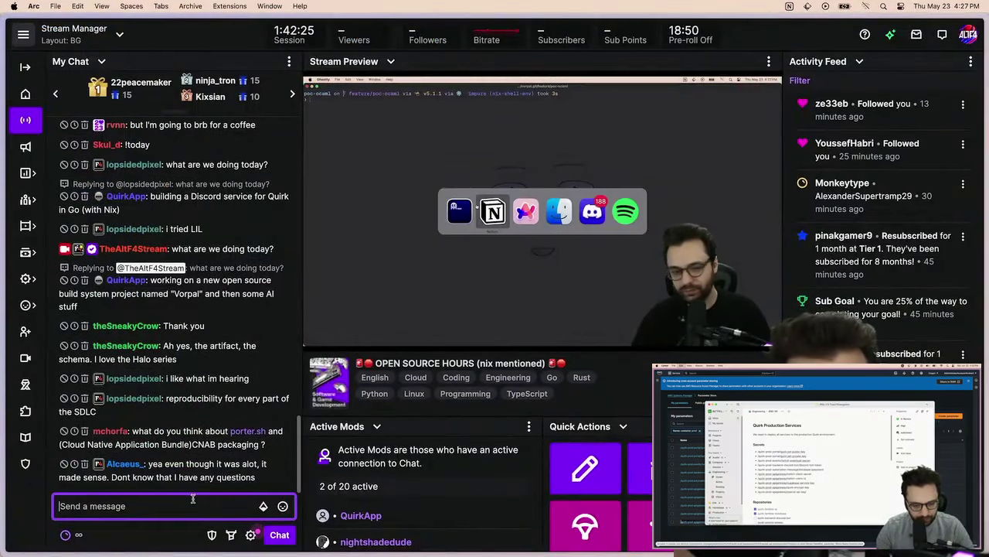
click(192, 457)
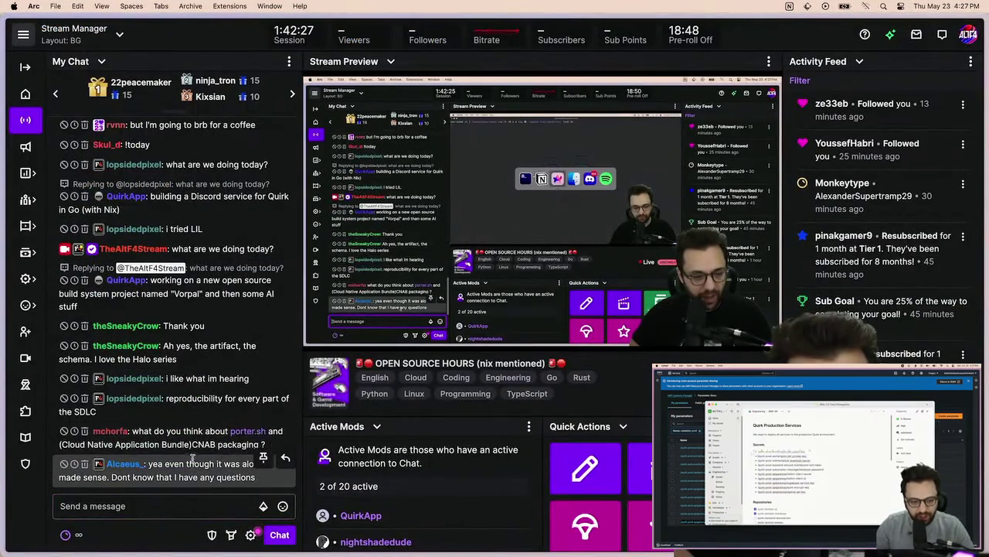
click(249, 431)
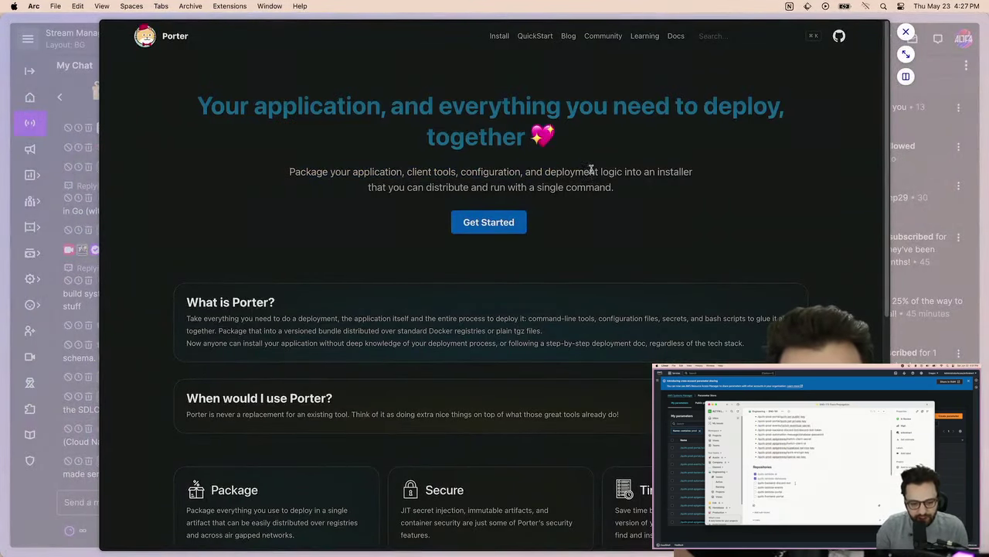
- Examine the Porter home page for what the tool packages and deploys and which features it offers
scroll(594, 169, down, 3)
scroll(541, 194, down, 3)
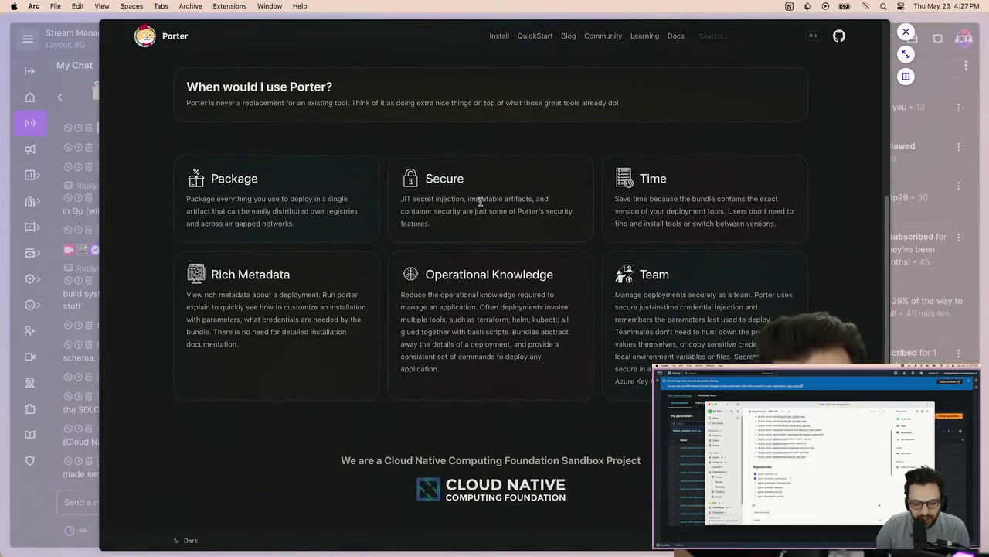
scroll(524, 240, down, 2)
scroll(509, 256, up, 10)
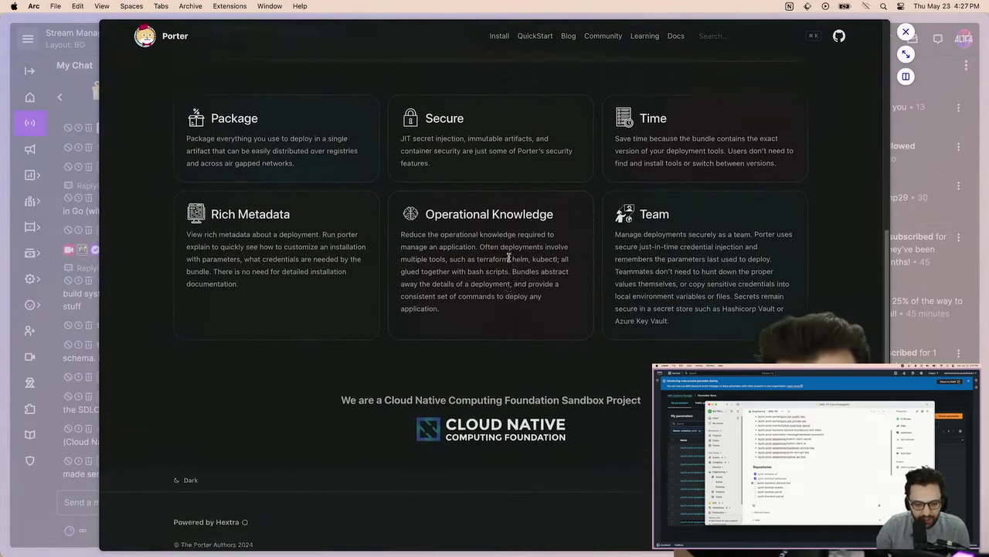
drag(240, 106, 656, 172)
click(690, 183)
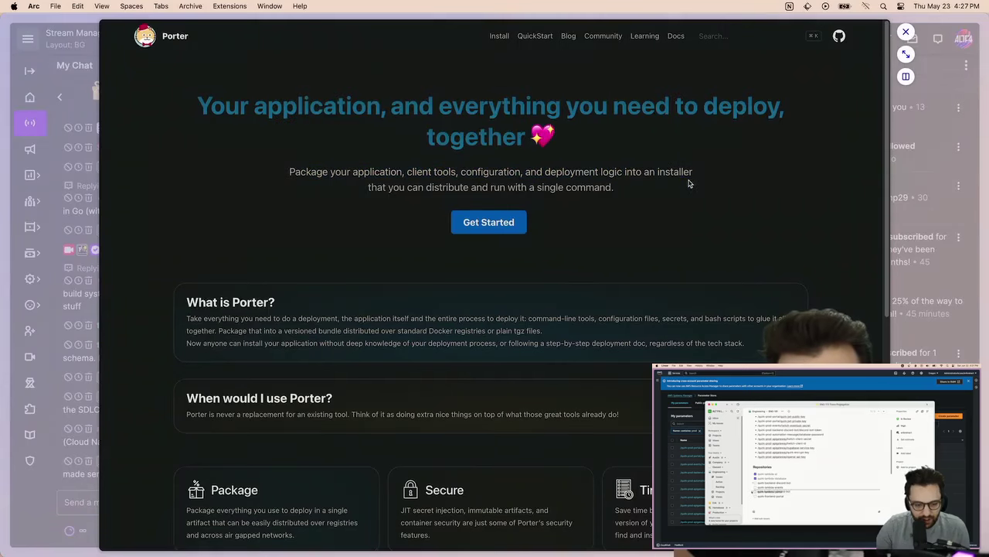
drag(273, 92, 634, 174)
click(625, 181)
drag(696, 190, 242, 100)
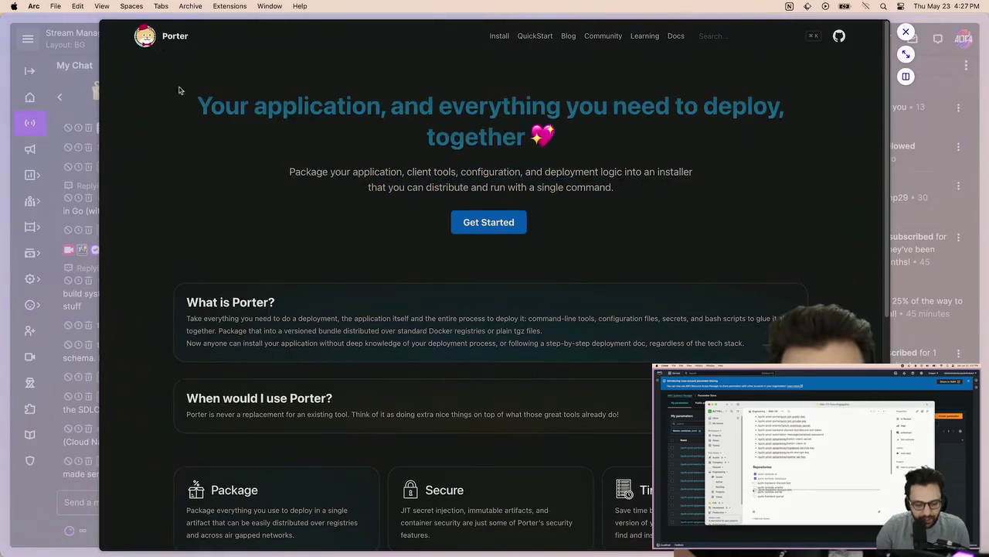
drag(177, 90, 716, 225)
drag(389, 88, 687, 181)
click(689, 181)
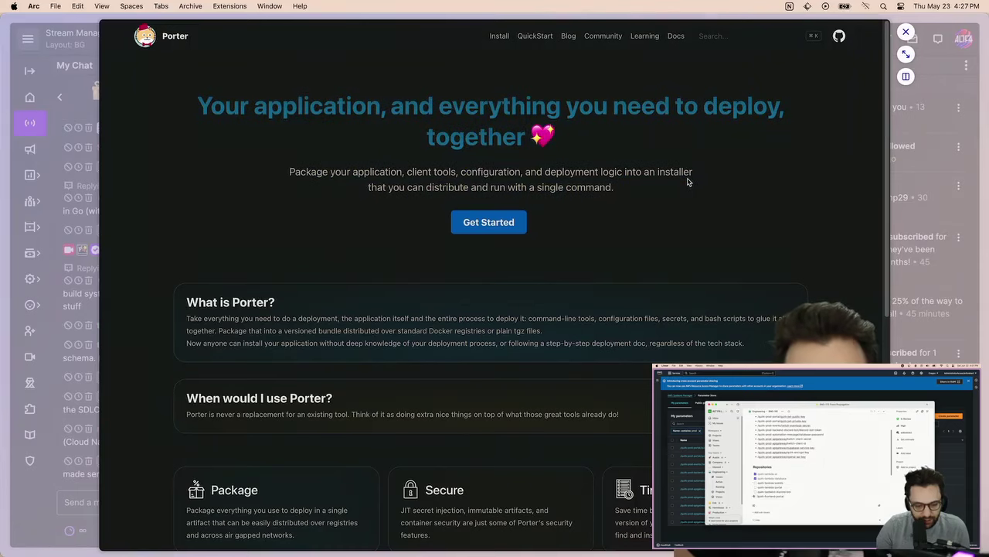
scroll(535, 113, down, 5)
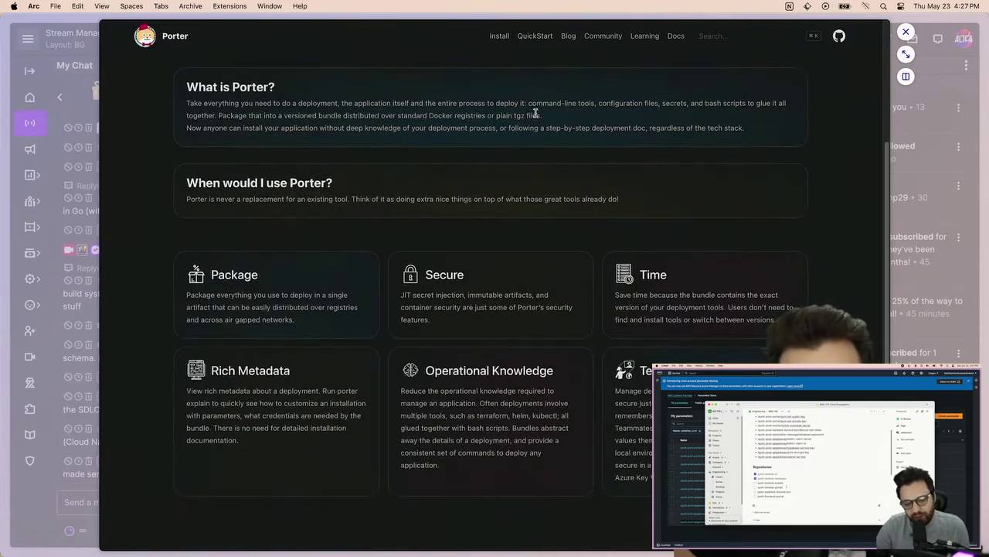
scroll(452, 159, up, 5)
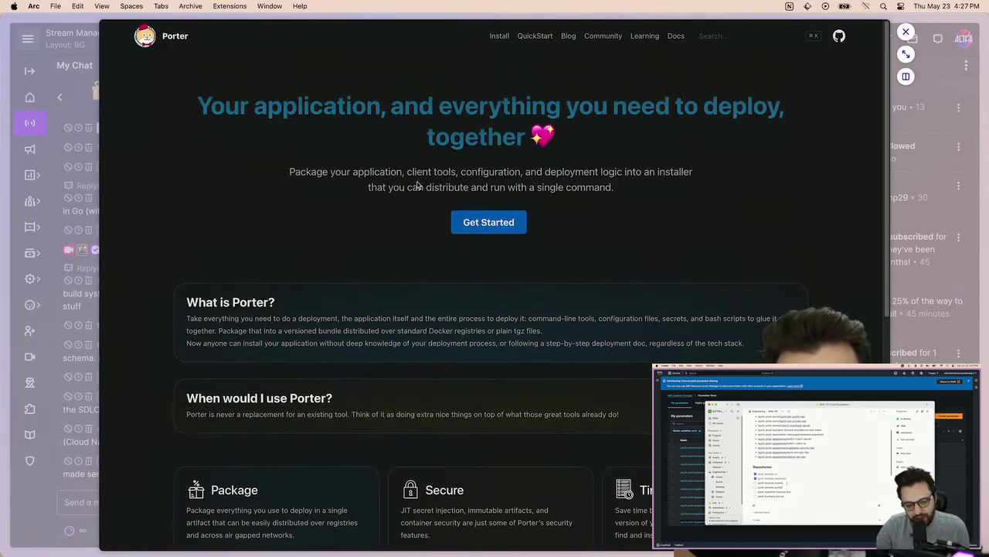
- Open Porter's Quickstart guide, read through its bundle install, upgrade and cleanup sections, and return to the home page
click(512, 223)
scroll(503, 249, down, 6)
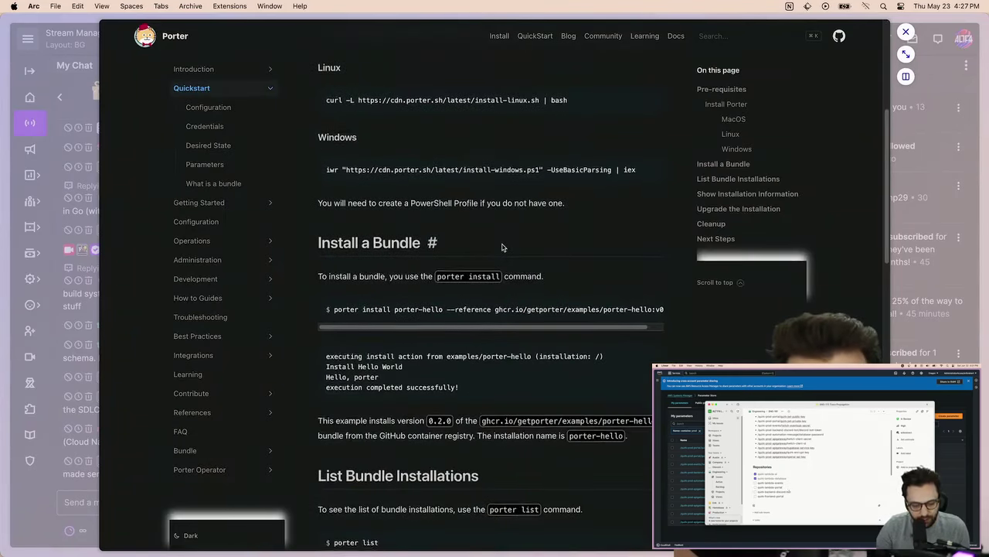
scroll(502, 247, down, 5)
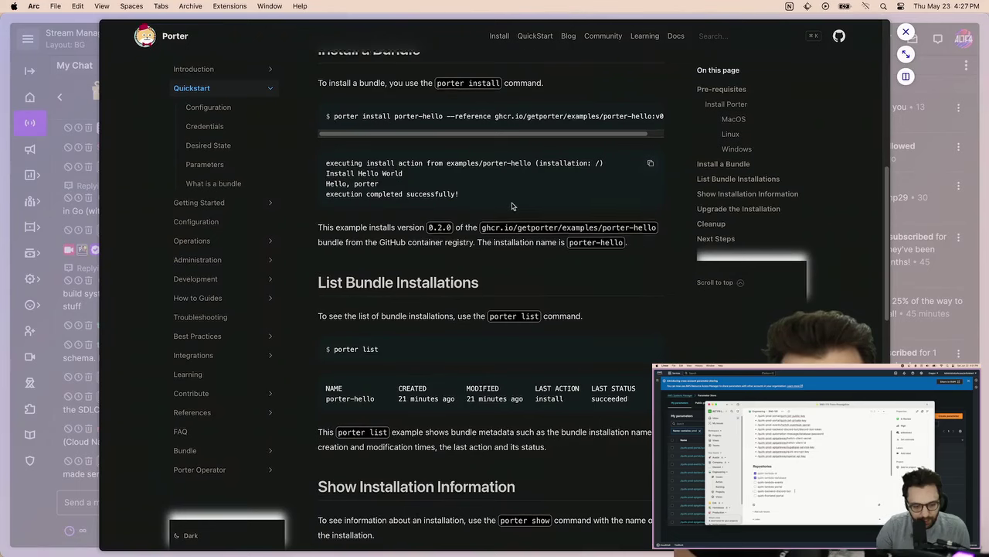
scroll(511, 206, down, 10)
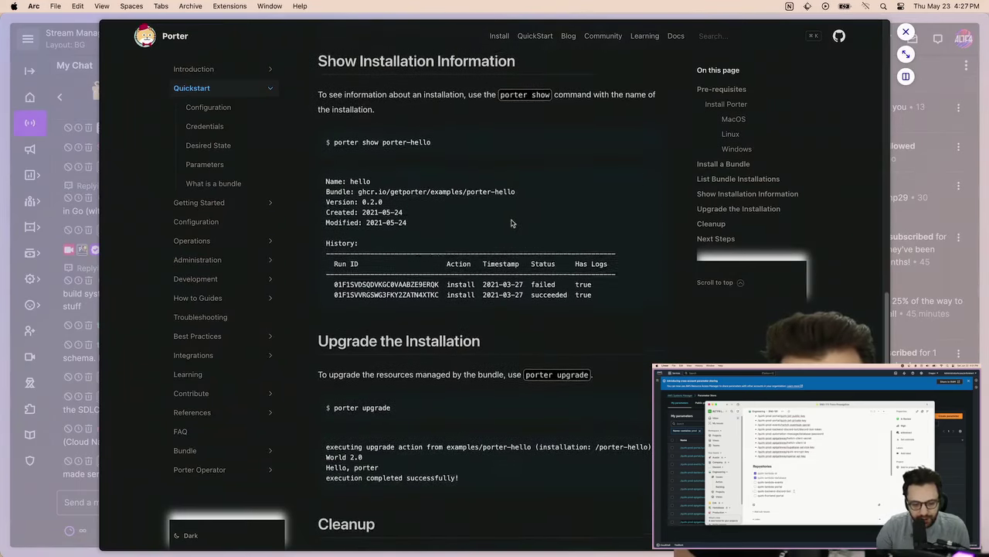
scroll(640, 313, down, 5)
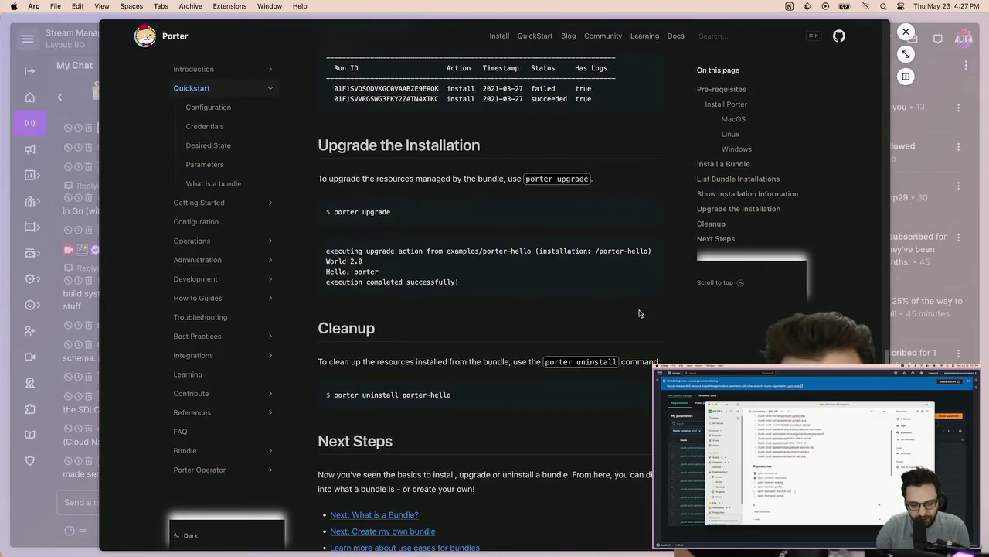
scroll(639, 313, down, 4)
scroll(617, 310, up, 20)
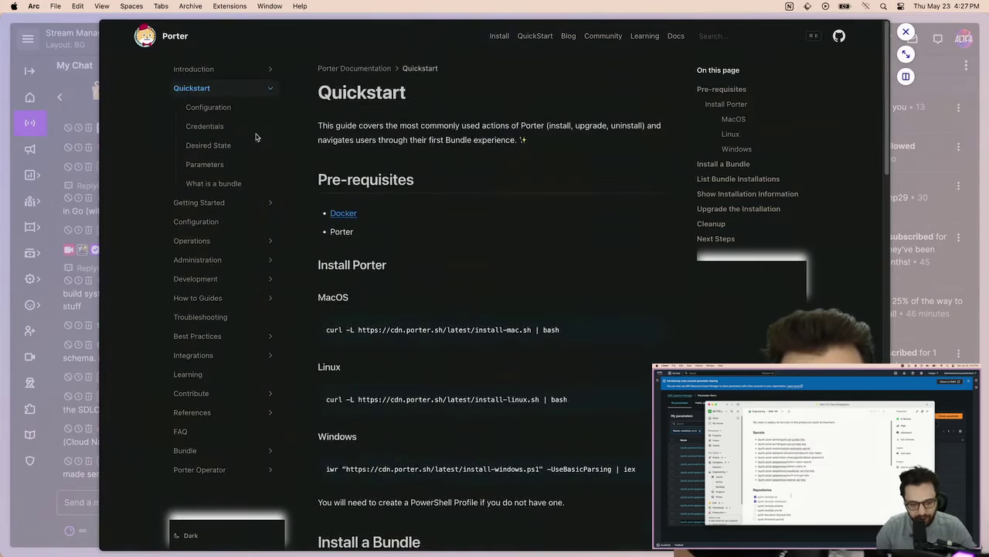
key(super+bracketleft)
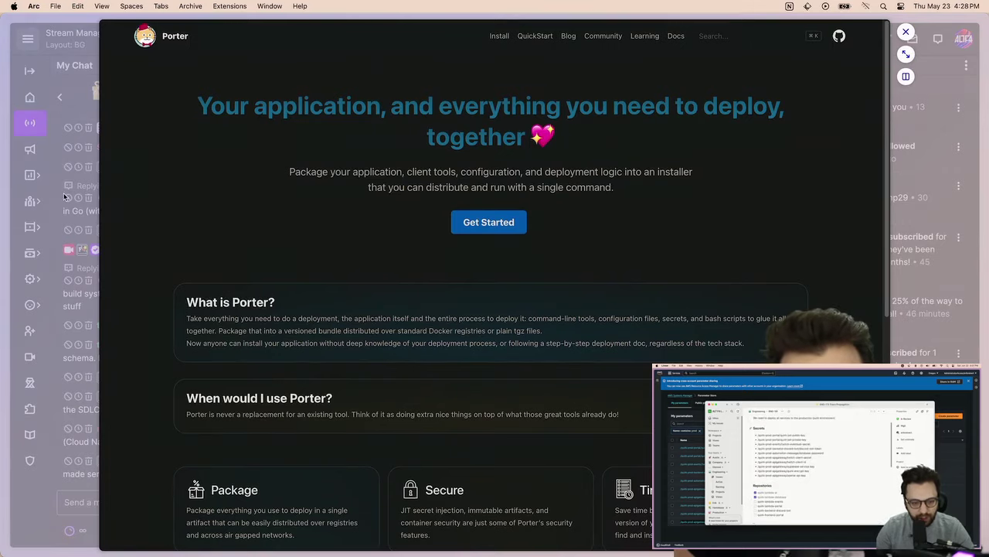
- Expand the Porter preview into a full tab and move that tab to the “Investig…” space
click(907, 54)
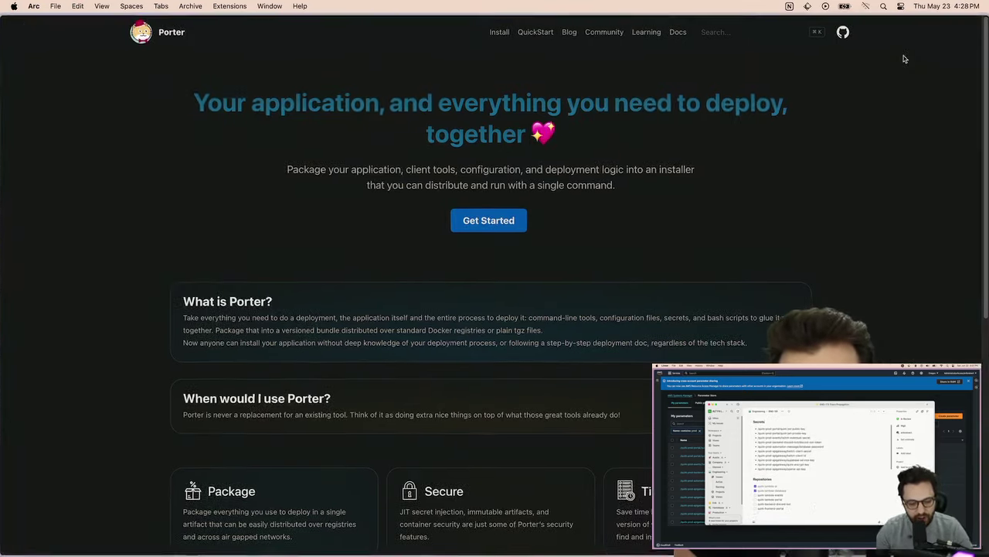
right_click(52, 257)
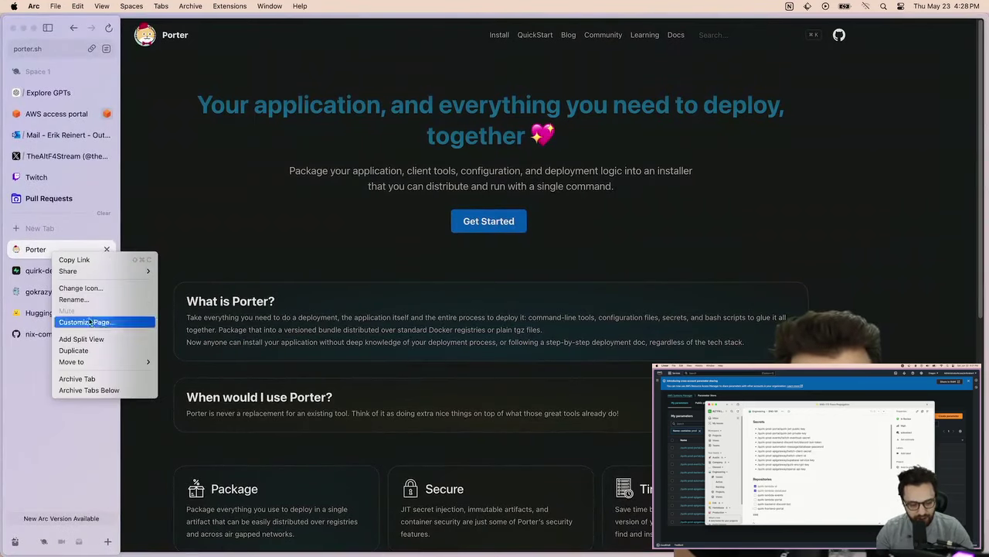
mouse_move(116, 361)
click(186, 384)
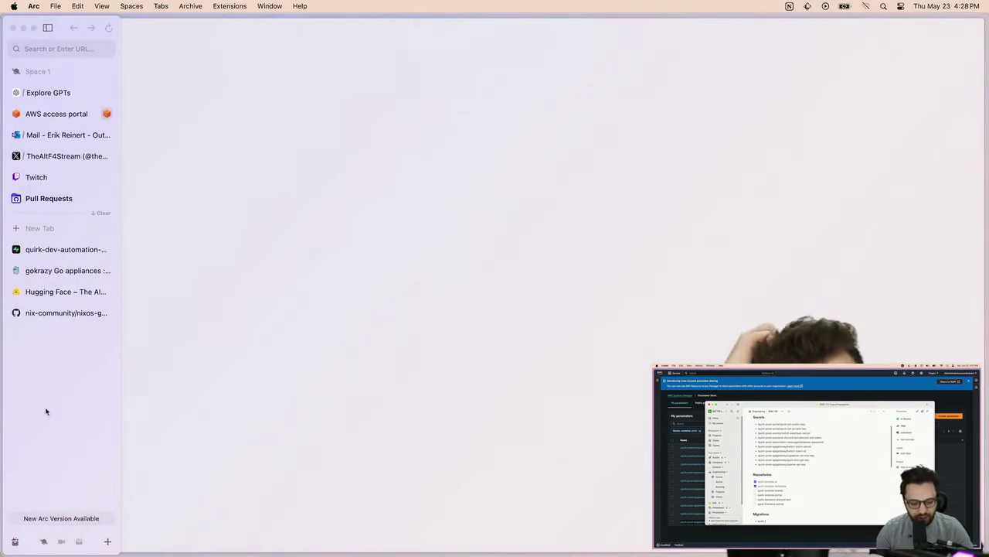
- Move the gokrazy Go appliances tab to the “Investig…” space as well and return to Space 1
click(99, 271)
right_click(76, 272)
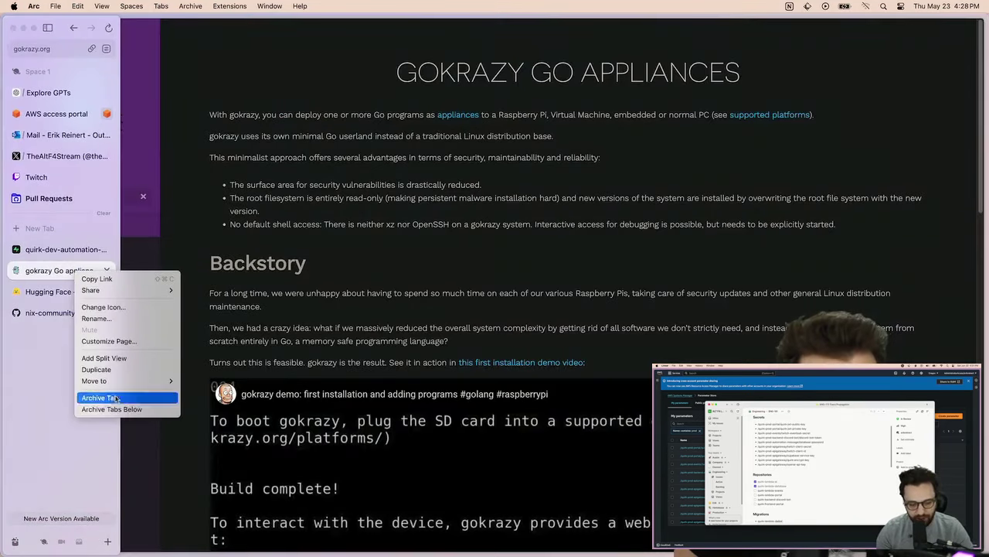
mouse_move(121, 382)
click(211, 402)
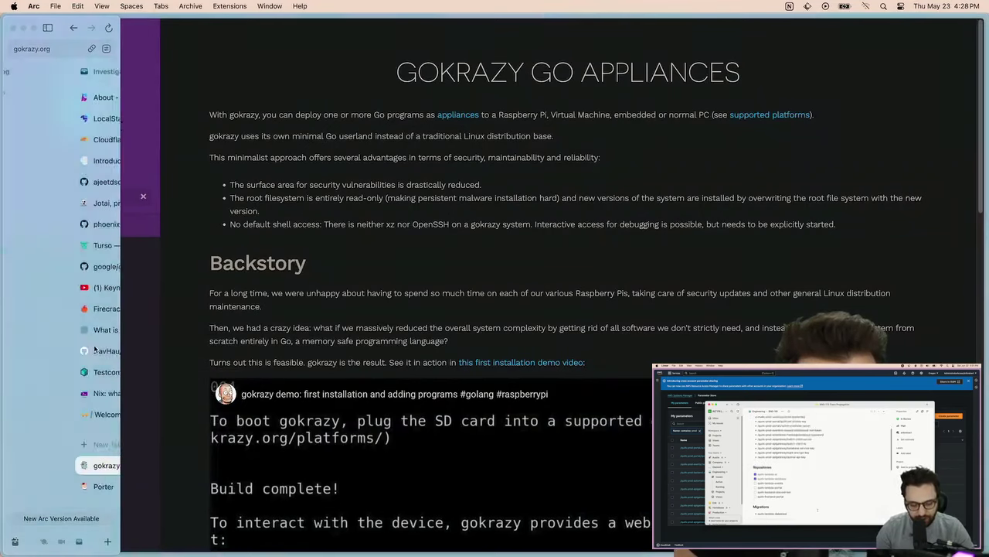
click(40, 546)
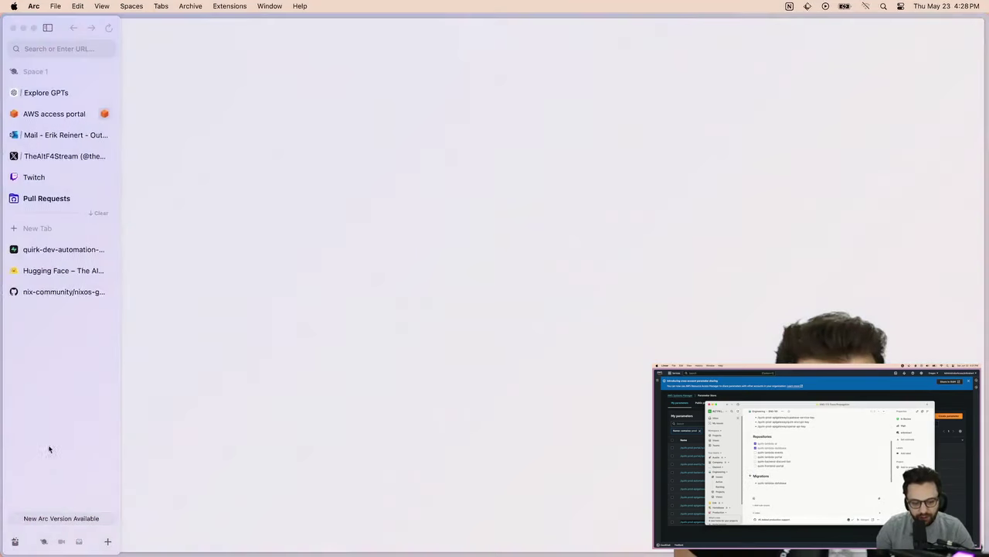
- Close the nix-community and quirk-dev-automation tabs and return to the Twitch Stream Manager
click(66, 289)
key(ctrl+w)
click(65, 251)
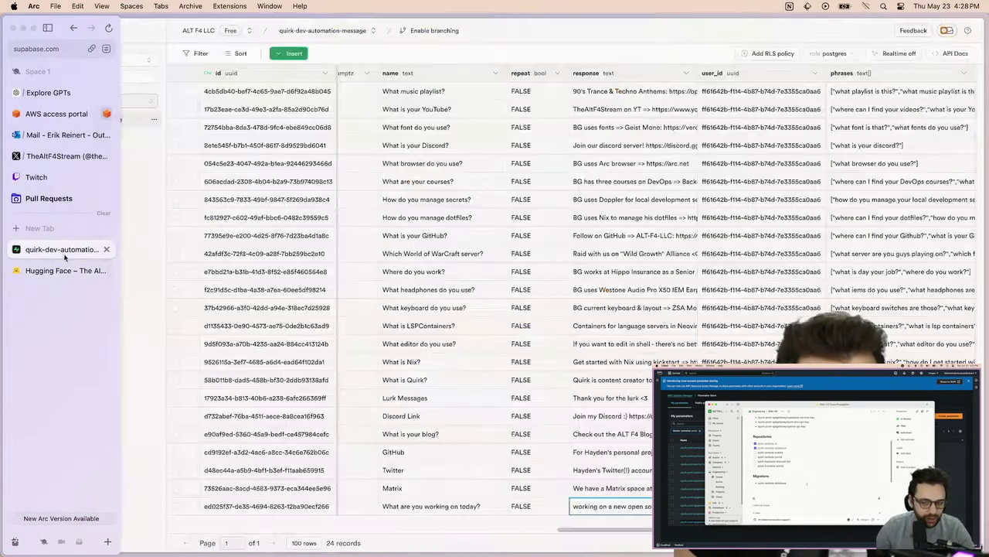
click(106, 250)
click(36, 177)
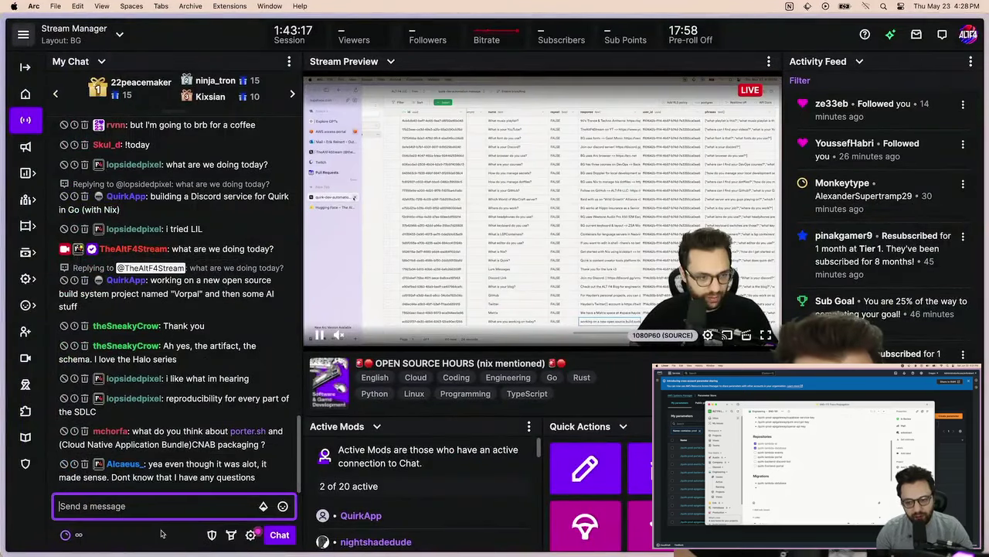
click(161, 533)
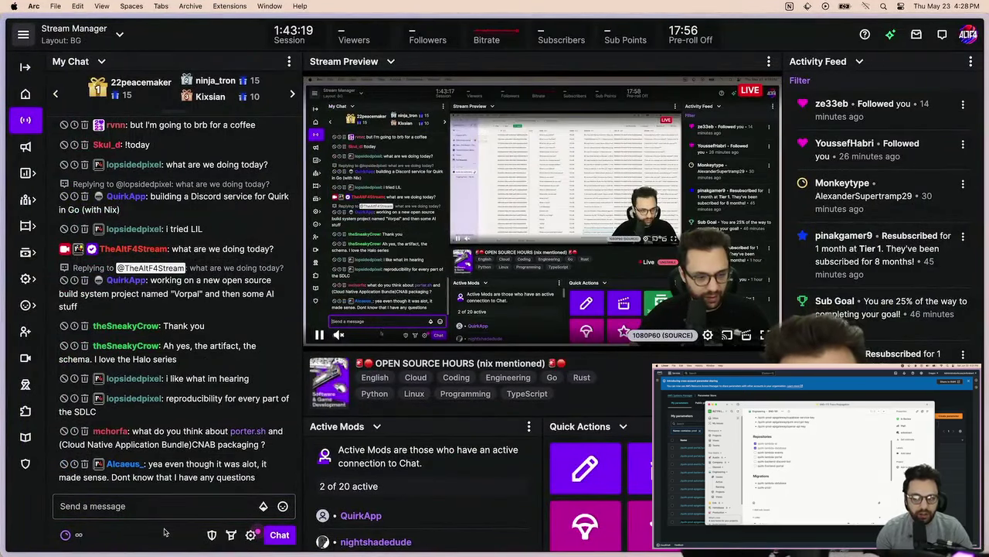